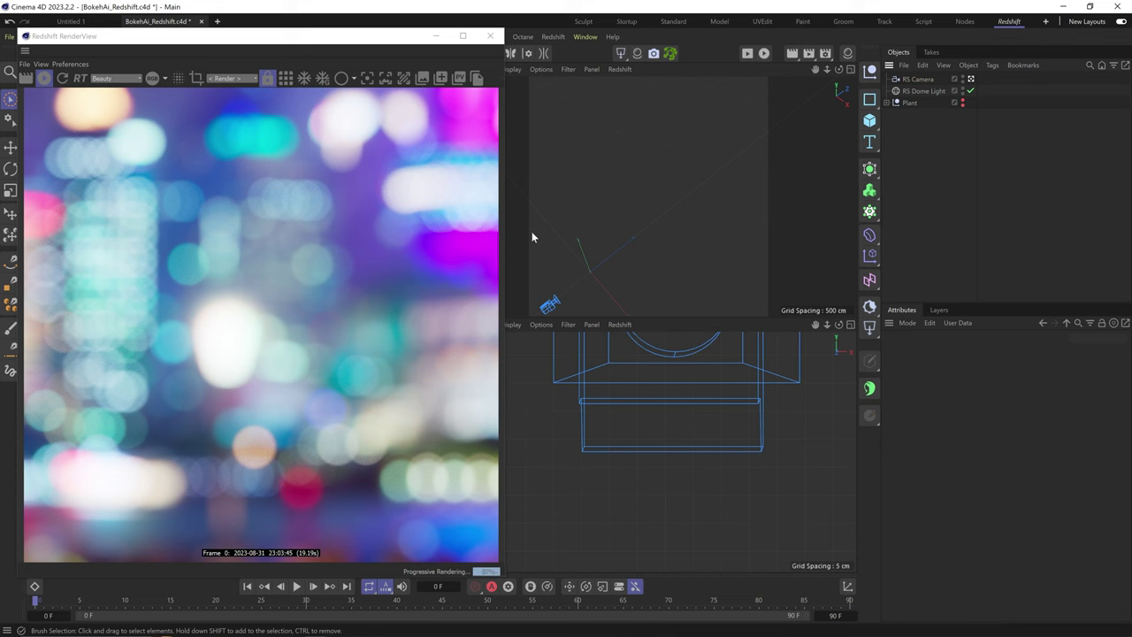
Step: Select the RS Camera and bring up its Optical depth-of-field settings
left_click(918, 79)
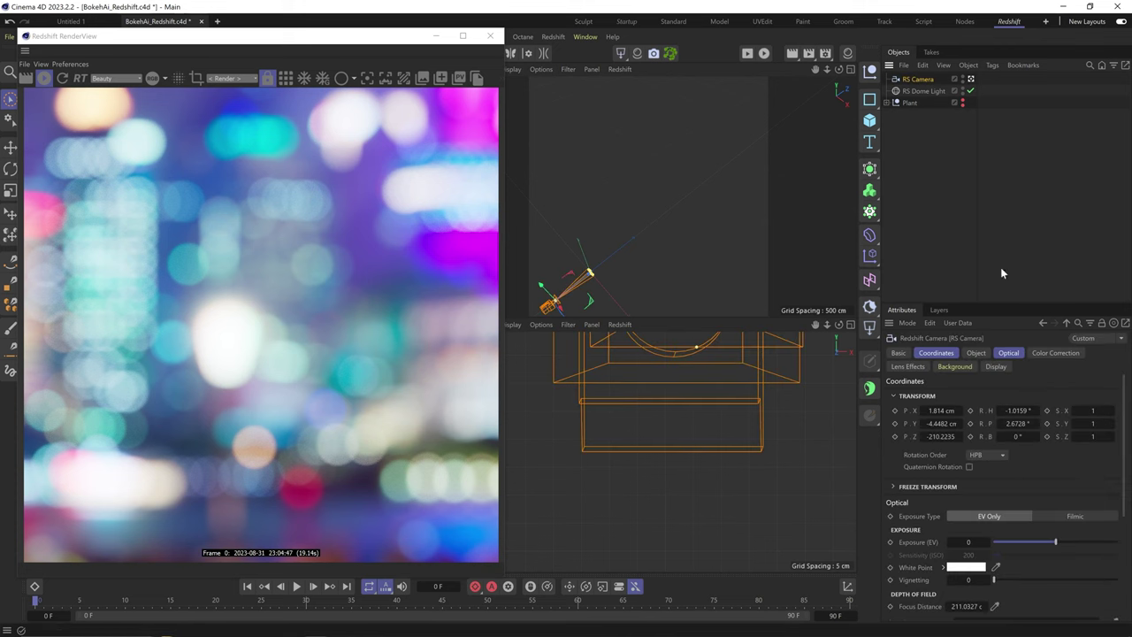
left_click(978, 354)
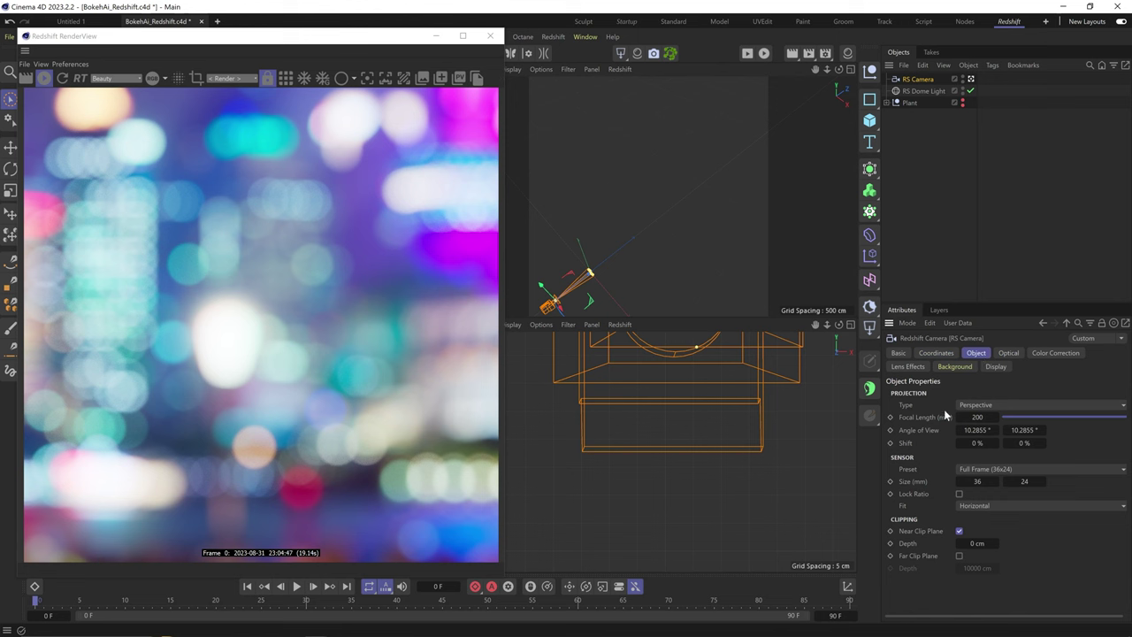
left_click(1015, 353)
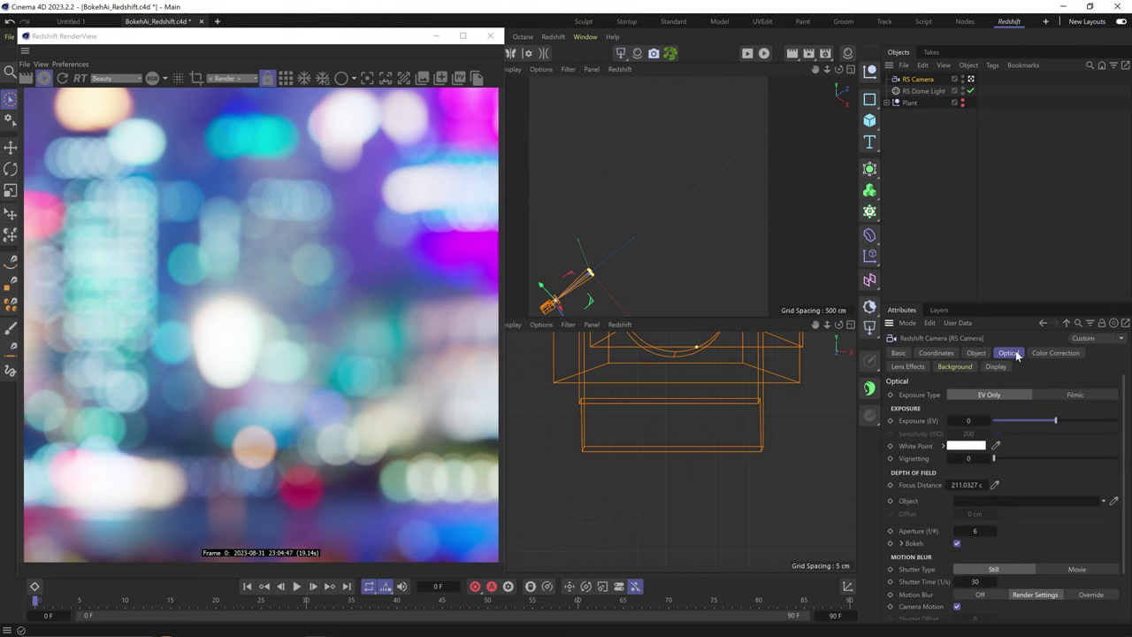
scroll(931, 522, "down", 3)
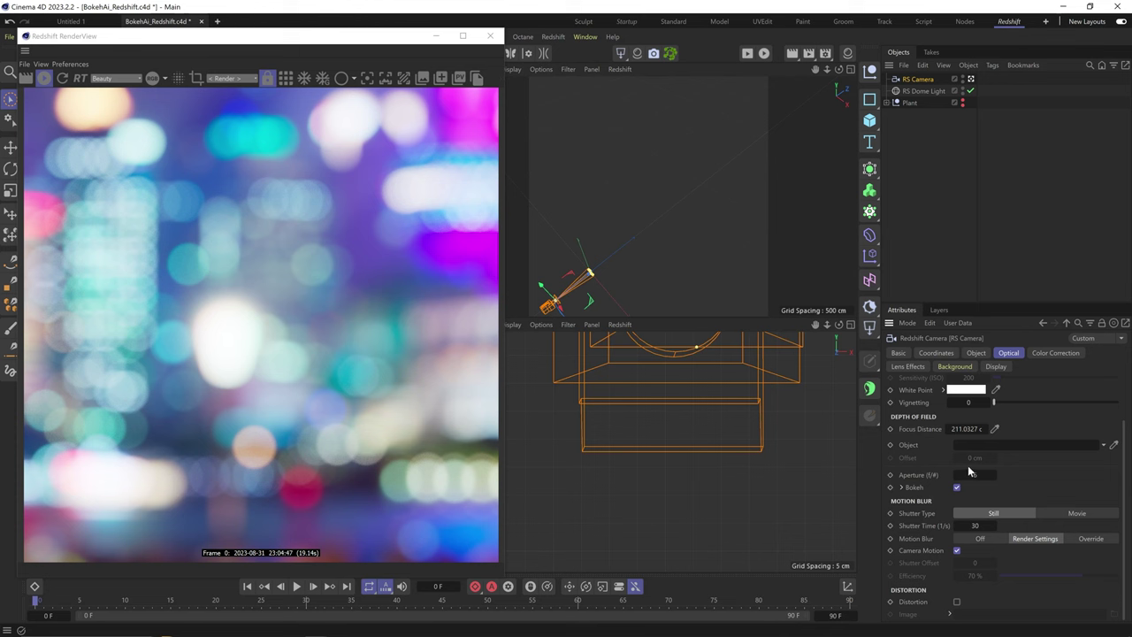
Step: Expand Bokeh and change the Diaphragm from circular to Bladed, then to Image
left_click(901, 489)
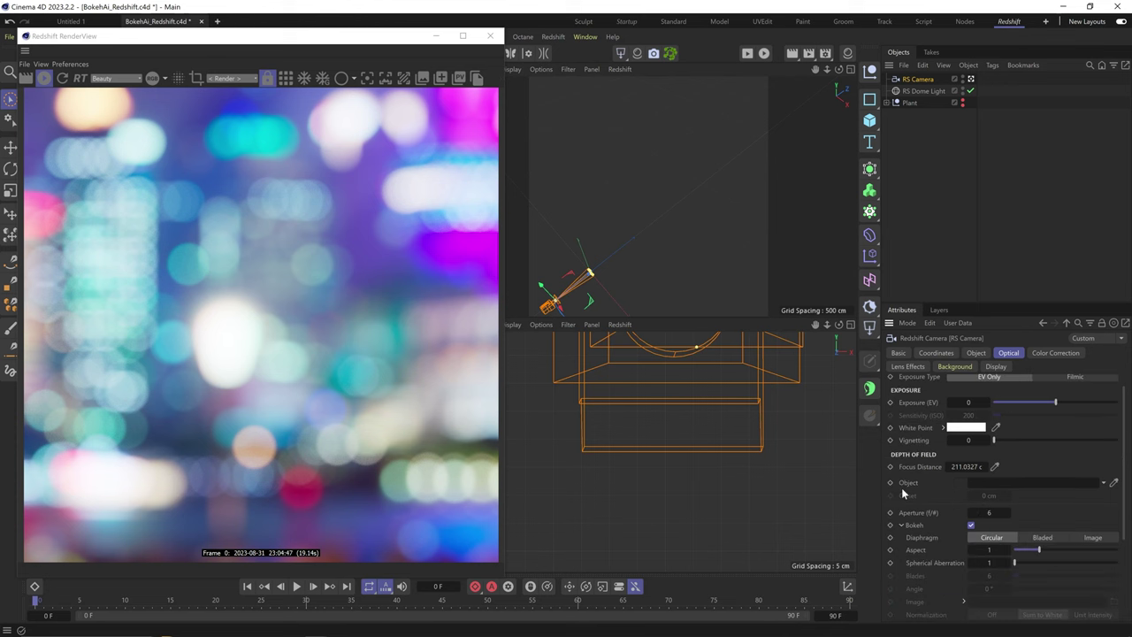
scroll(930, 510, "down", 7)
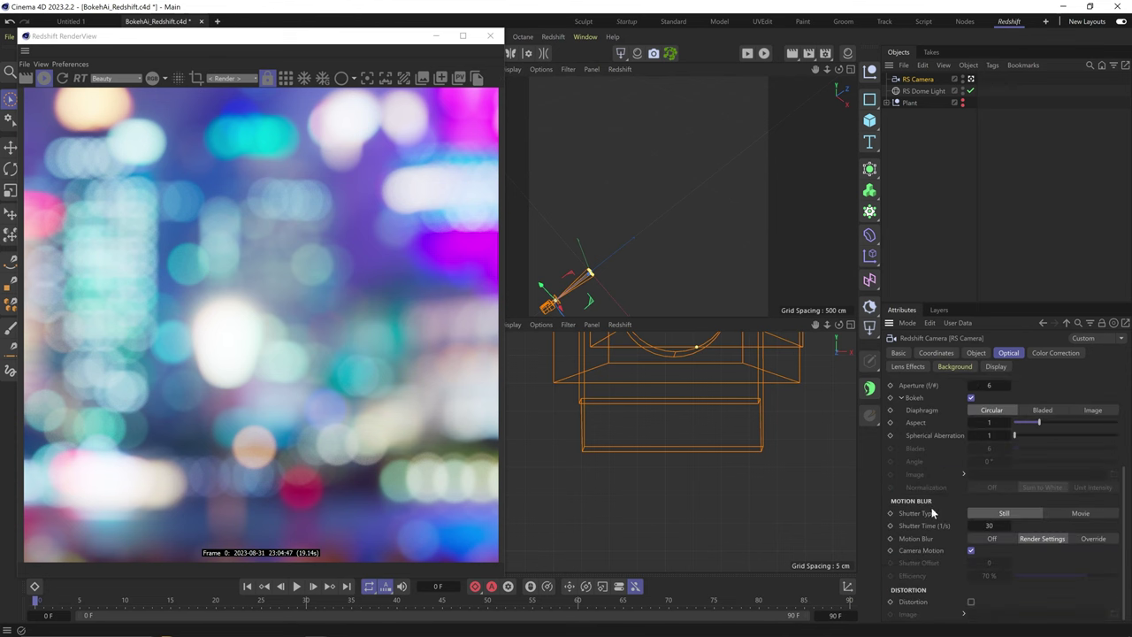
left_click(1040, 413)
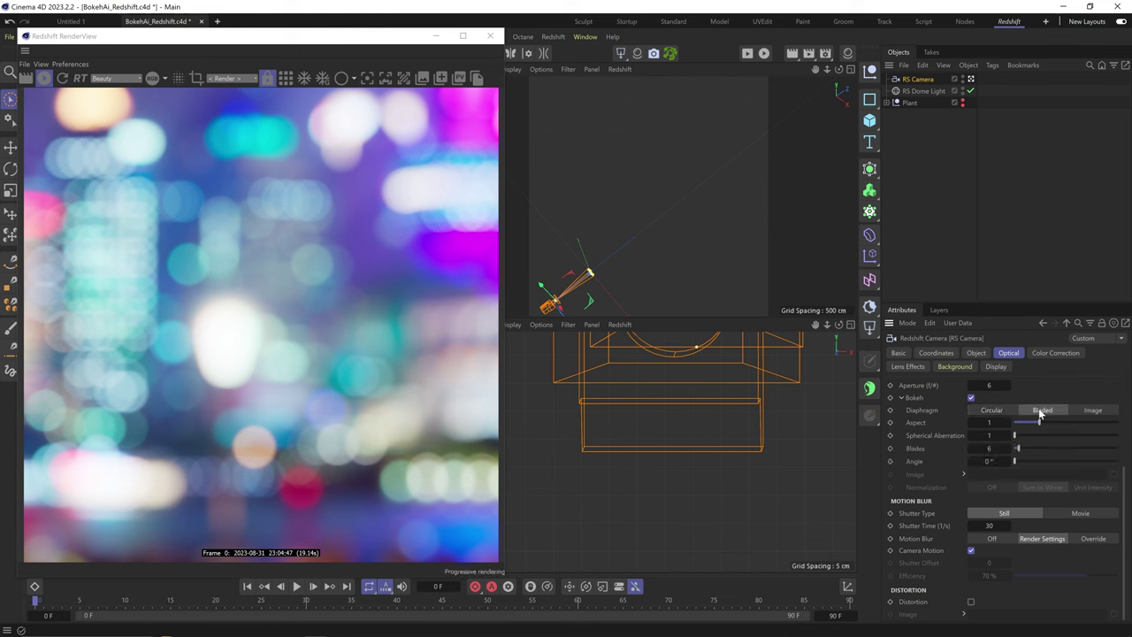
left_click(1085, 413)
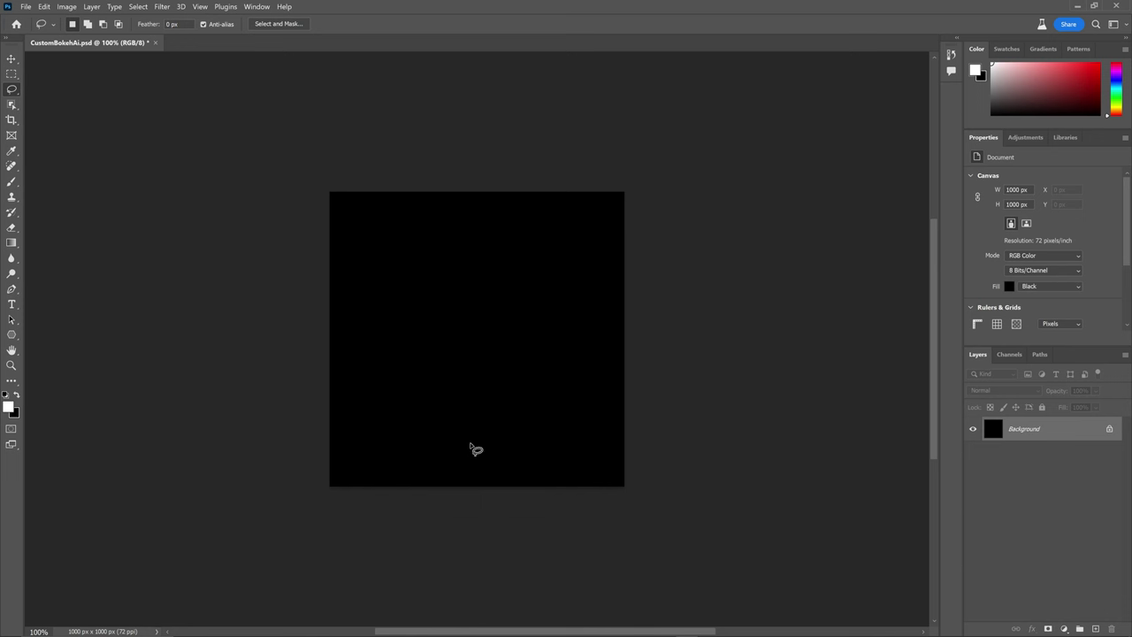
Step: Lasso a rounded blob on the black canvas and modify the selection by 5 px
mouse_move(475, 449)
left_mouse_down()
mouse_move(536, 242)
mouse_move(573, 438)
left_mouse_up()
left_click(138, 6)
mouse_move(150, 173)
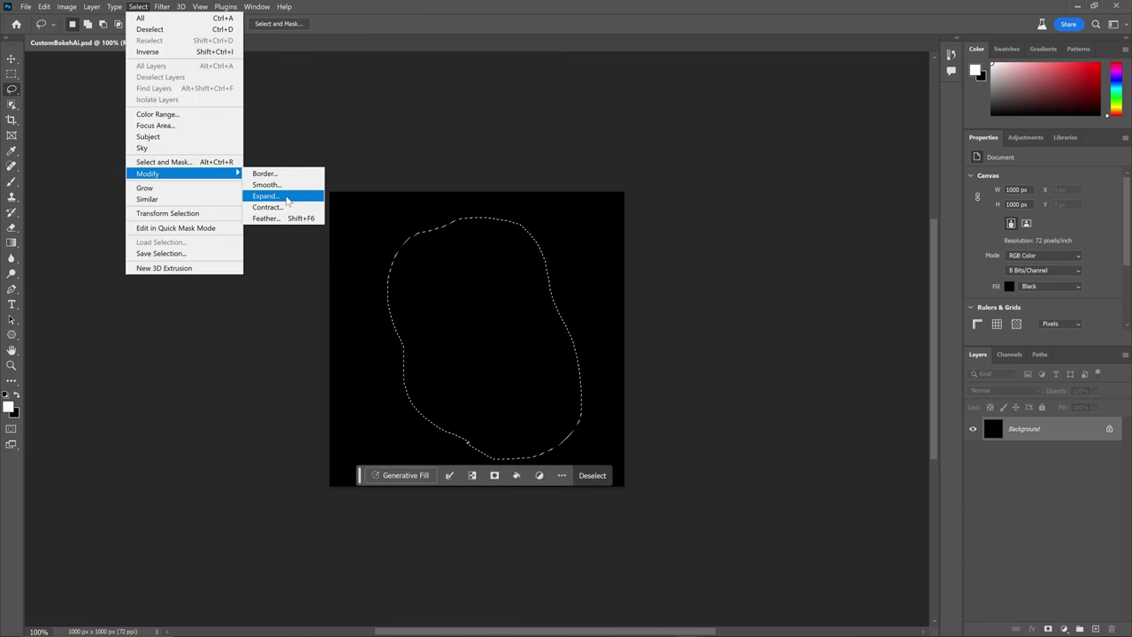
left_click(265, 218)
type("5")
key("Return")
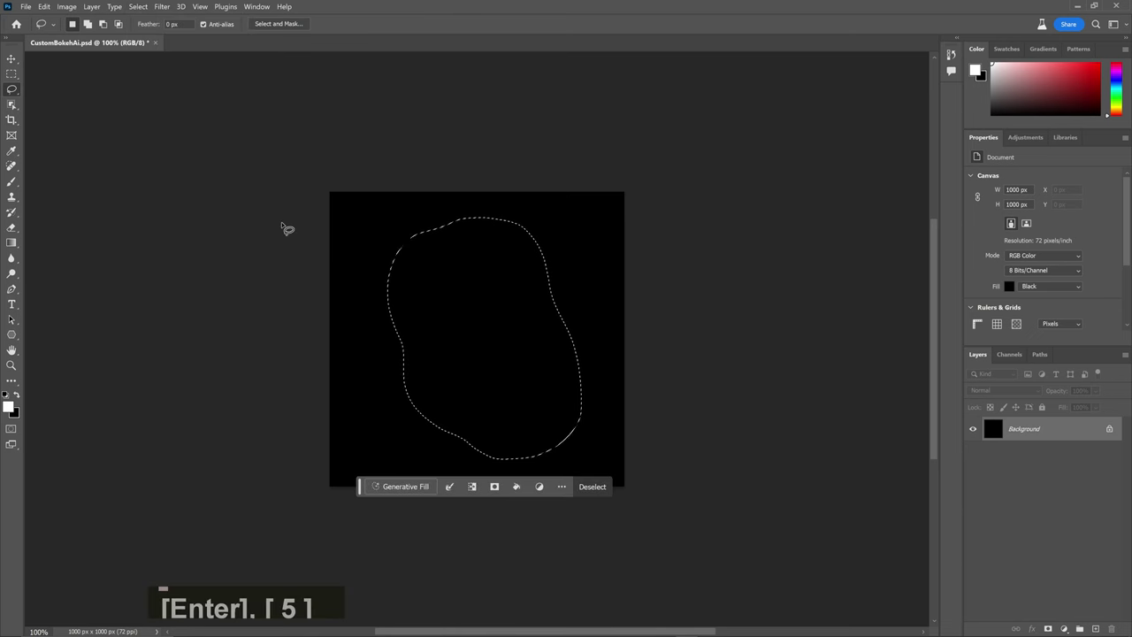
Step: Generative Fill the blob with 'dusty grain texture', keeping the first variation
left_click(395, 486)
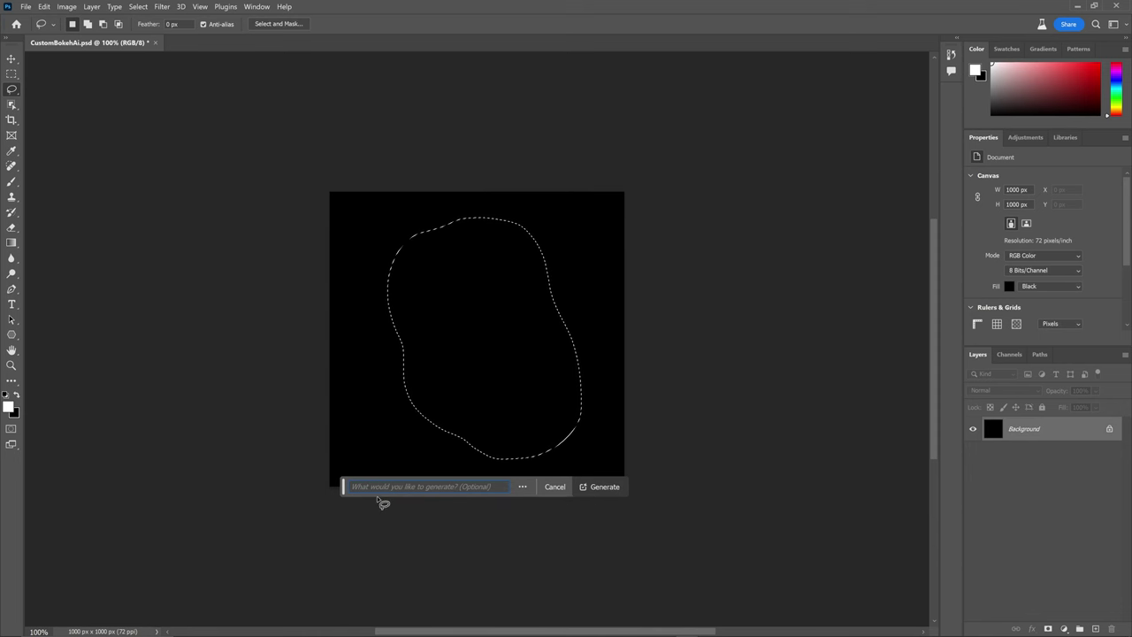
type("dusty grain texture")
key("Return")
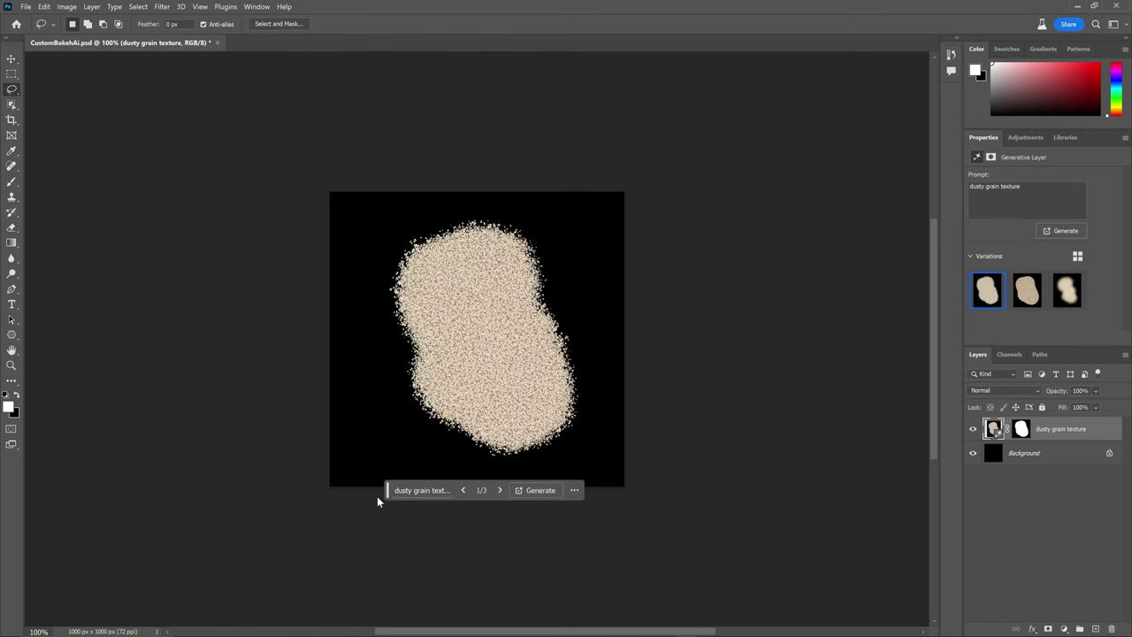
left_click(1064, 296)
left_click(1026, 292)
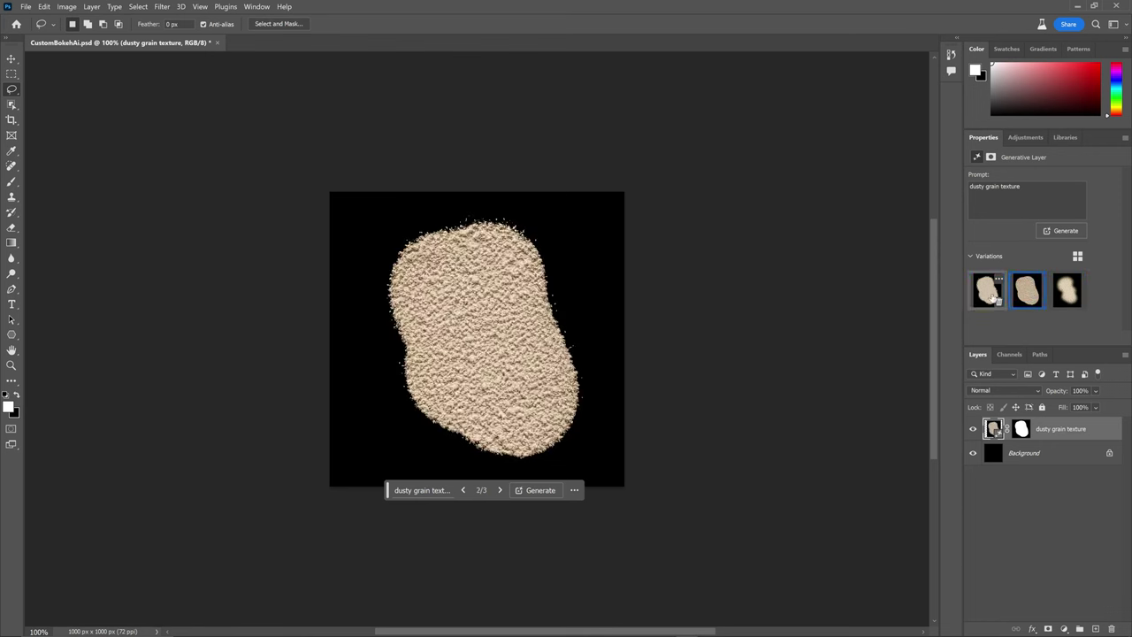
left_click(977, 296)
Step: Load the grain layer's shape as a selection, hide that layer, and target Background
left_click(993, 428, "ctrl")
left_click(972, 429)
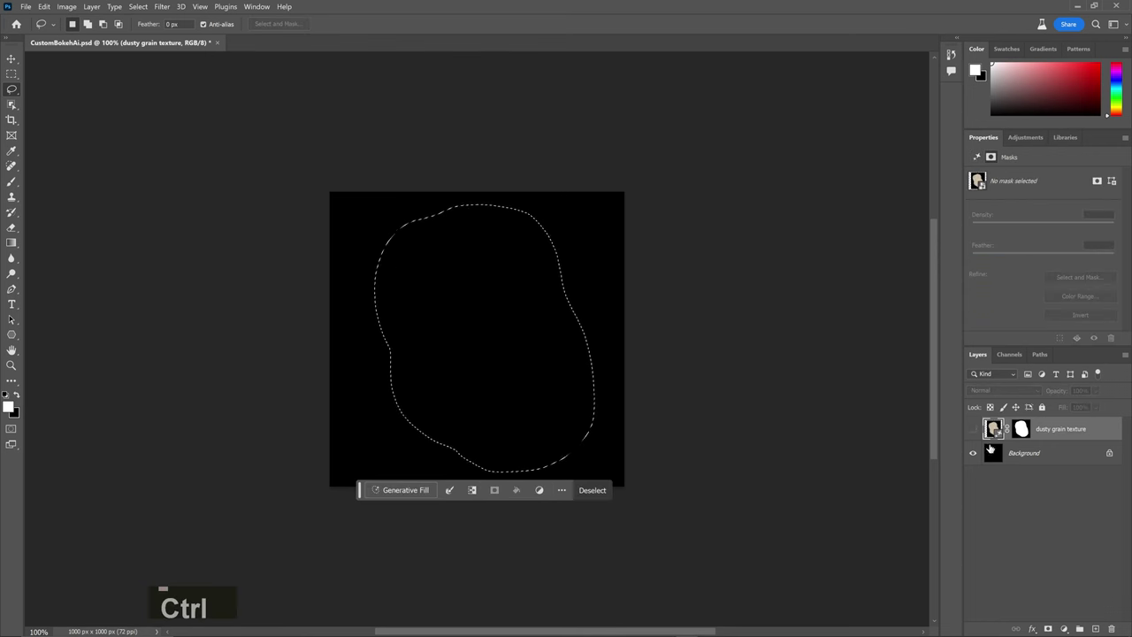
left_click(1024, 452)
Step: Generate 'dust and hair overlay texture', keep the brightest third variation, and enlarge it
left_click(413, 490)
type("dust and hair ")
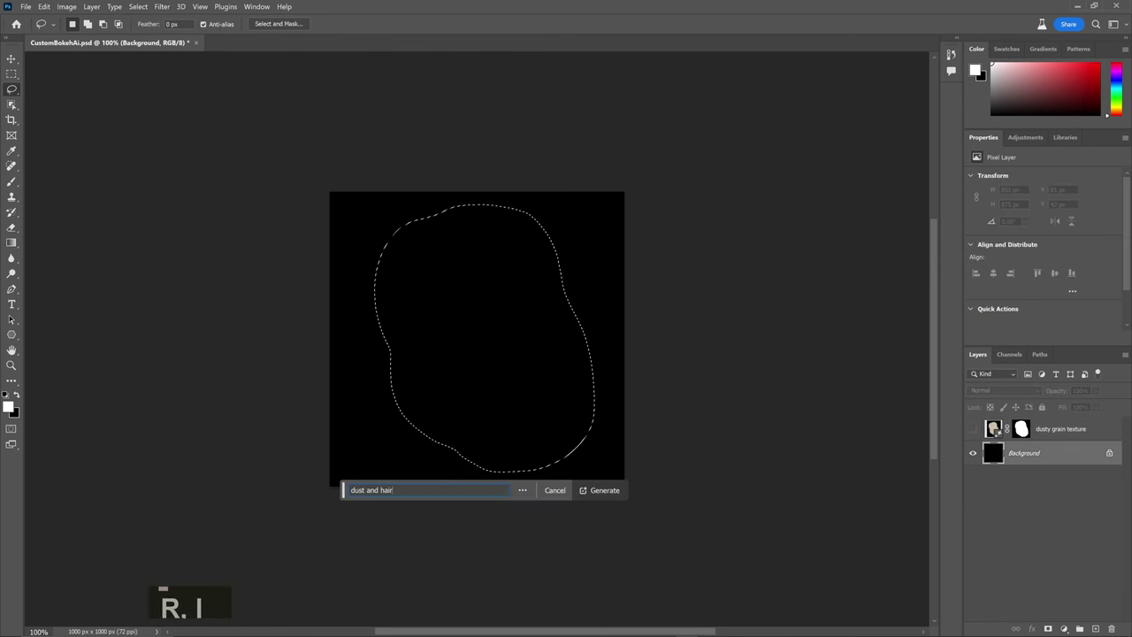
type("overlay texture")
key("Return")
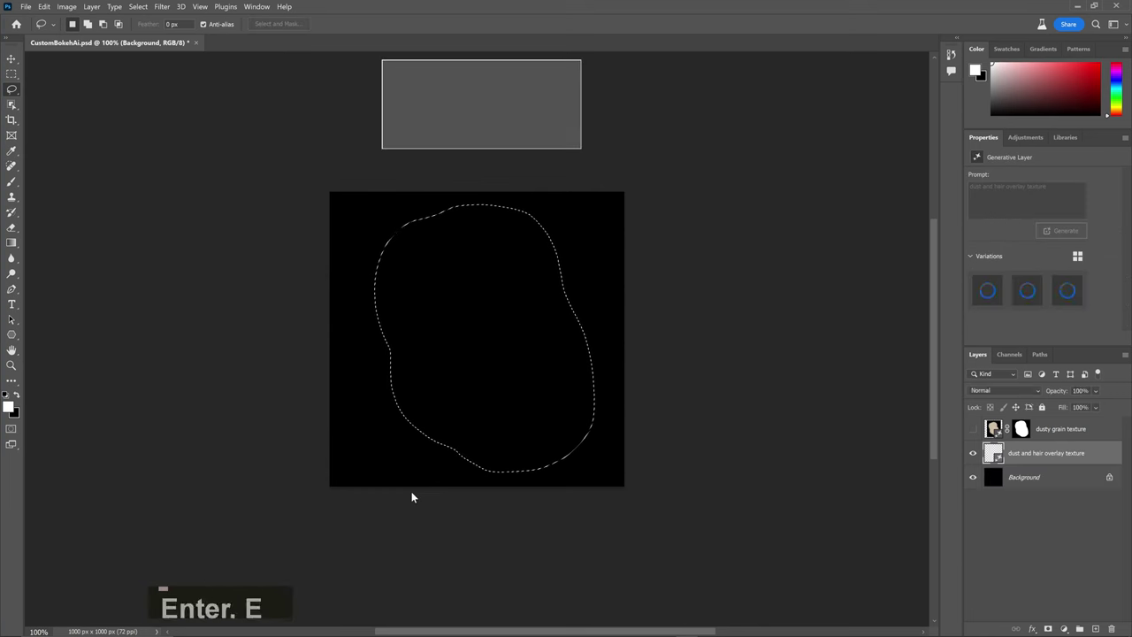
left_click(1027, 290)
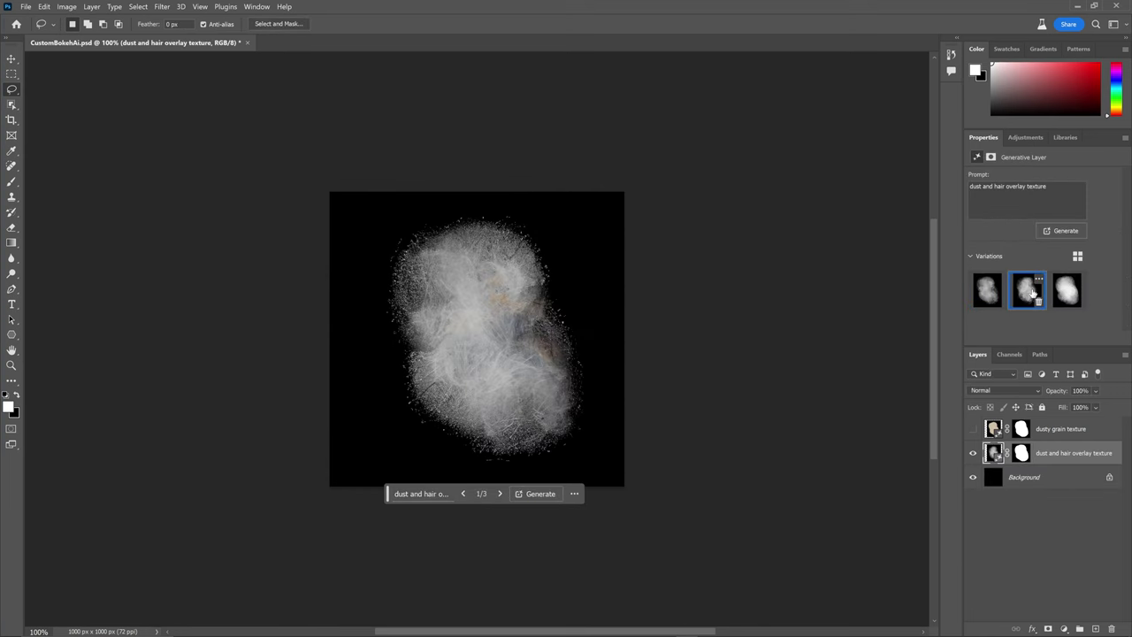
left_click(1061, 291)
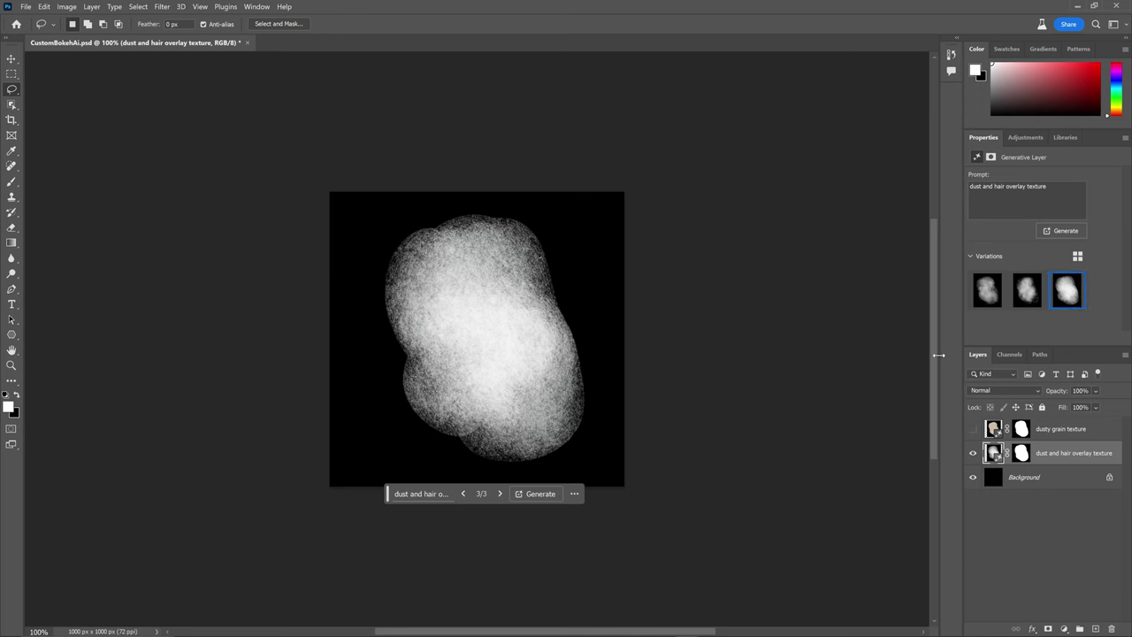
key("alt")
key("ctrl+t")
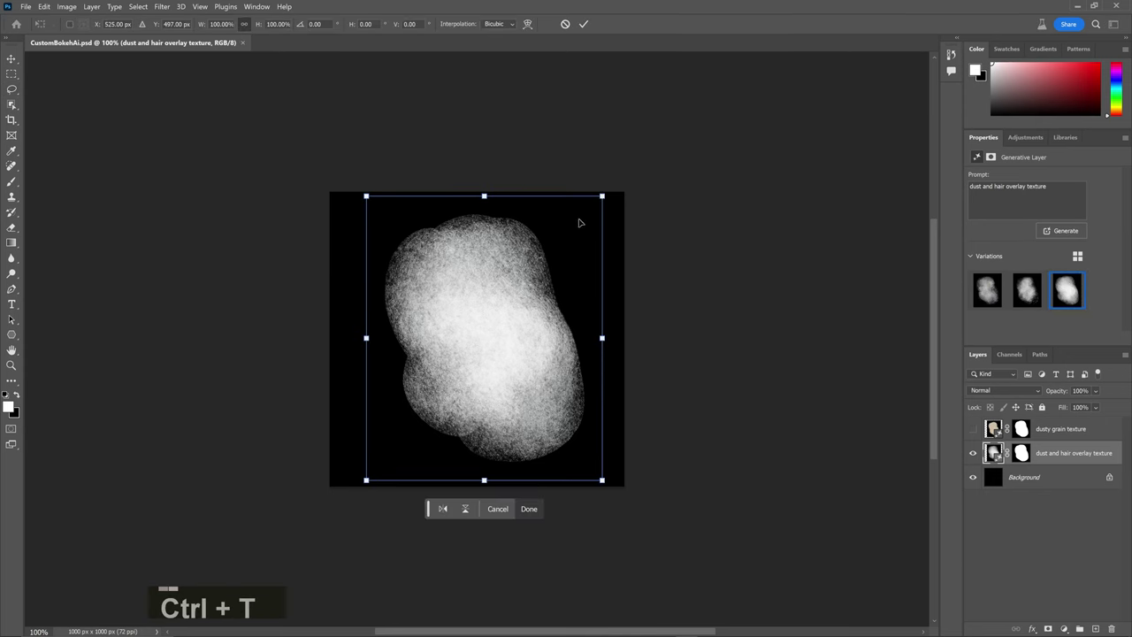
left_click_drag(624, 192, 627, 178, "alt")
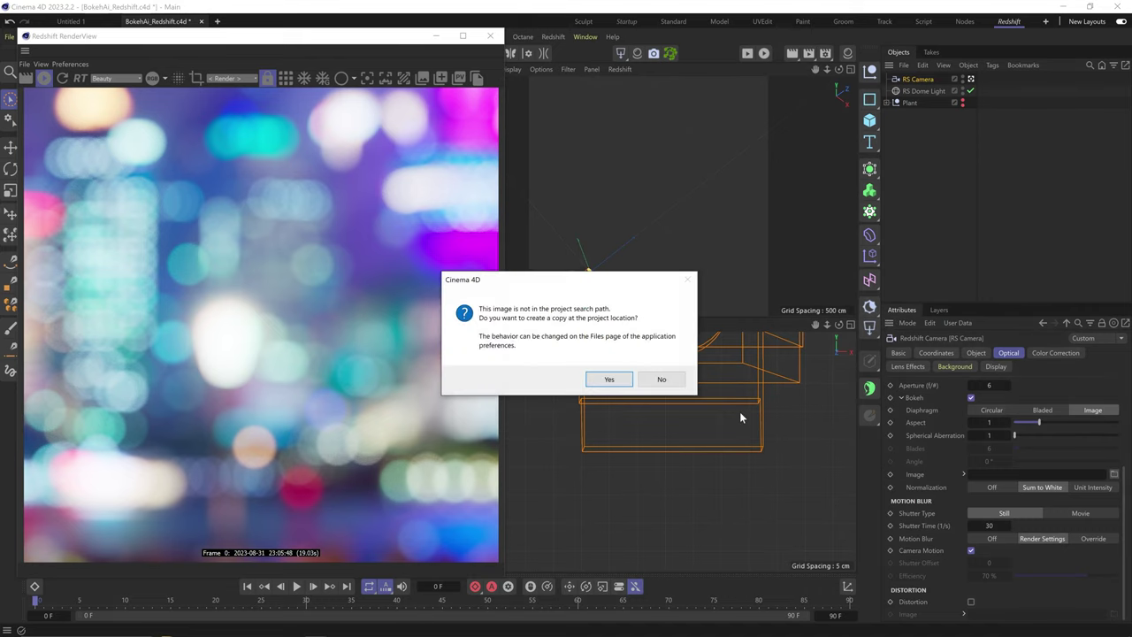
Step: Load the custom bokeh image as the diaphragm, test the Aspect, and reset it to 1
left_click(662, 379)
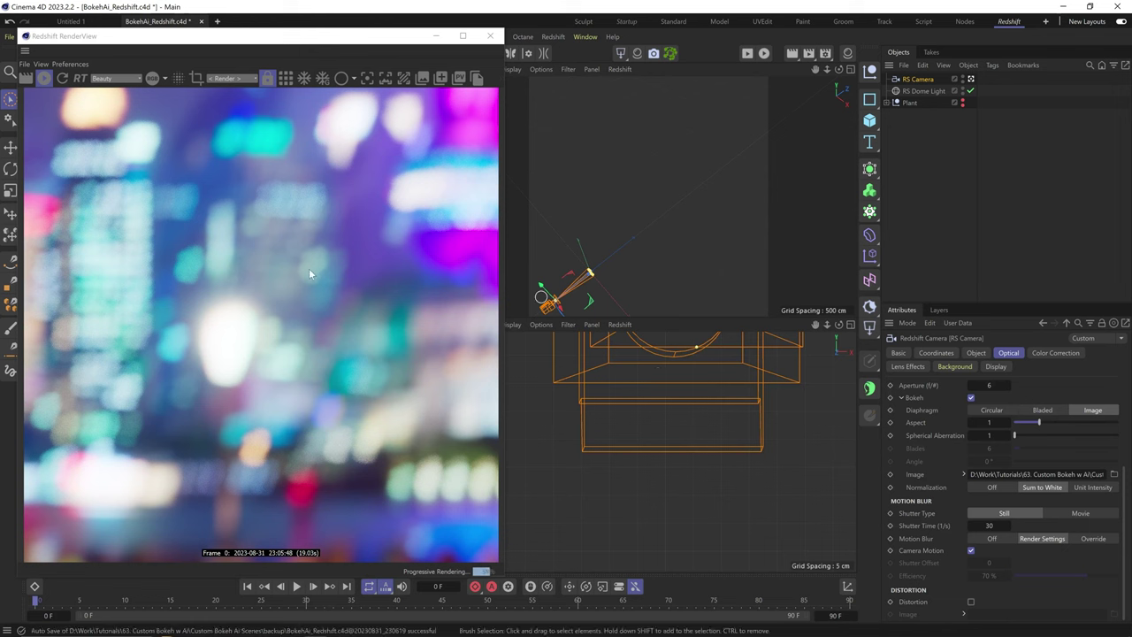
mouse_move(1039, 423)
left_mouse_down()
mouse_move(1018, 430)
mouse_move(1062, 425)
mouse_move(1017, 430)
left_mouse_up()
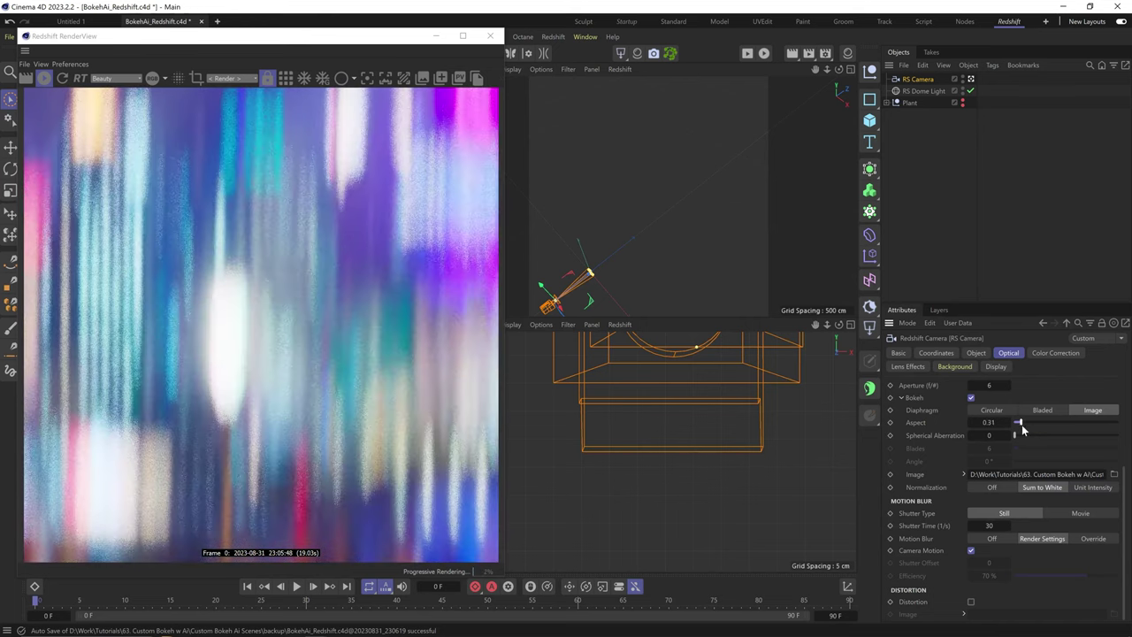
double_click(988, 423)
type("1")
key("Return")
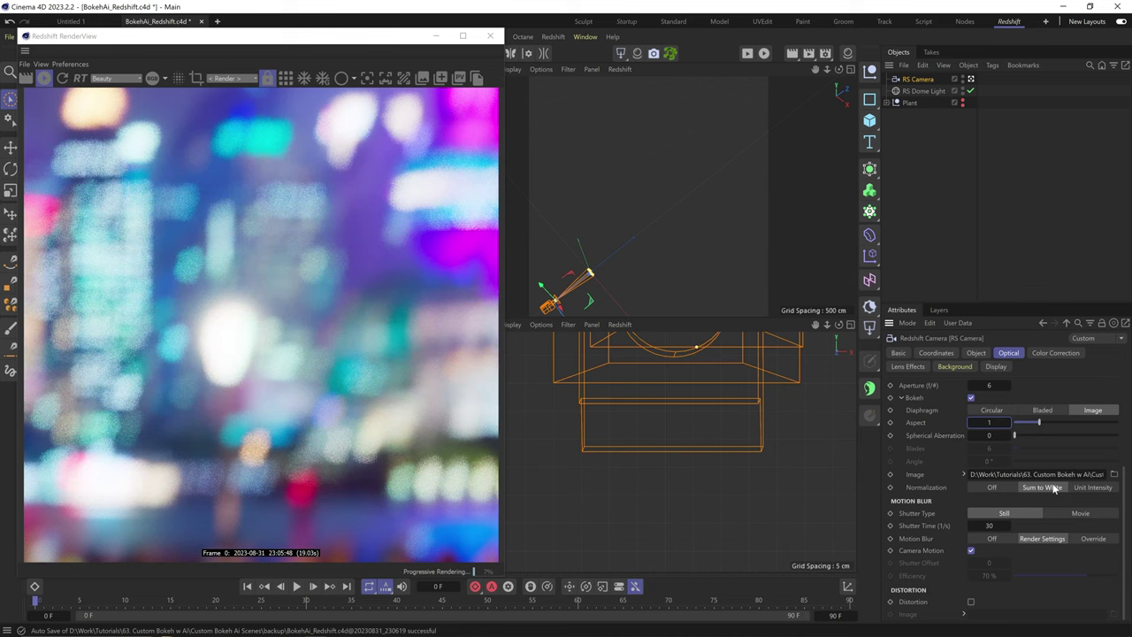
Step: Try Unit Intensity and Off normalization, then keep Sum to White
left_click(1091, 487)
left_click(1005, 489)
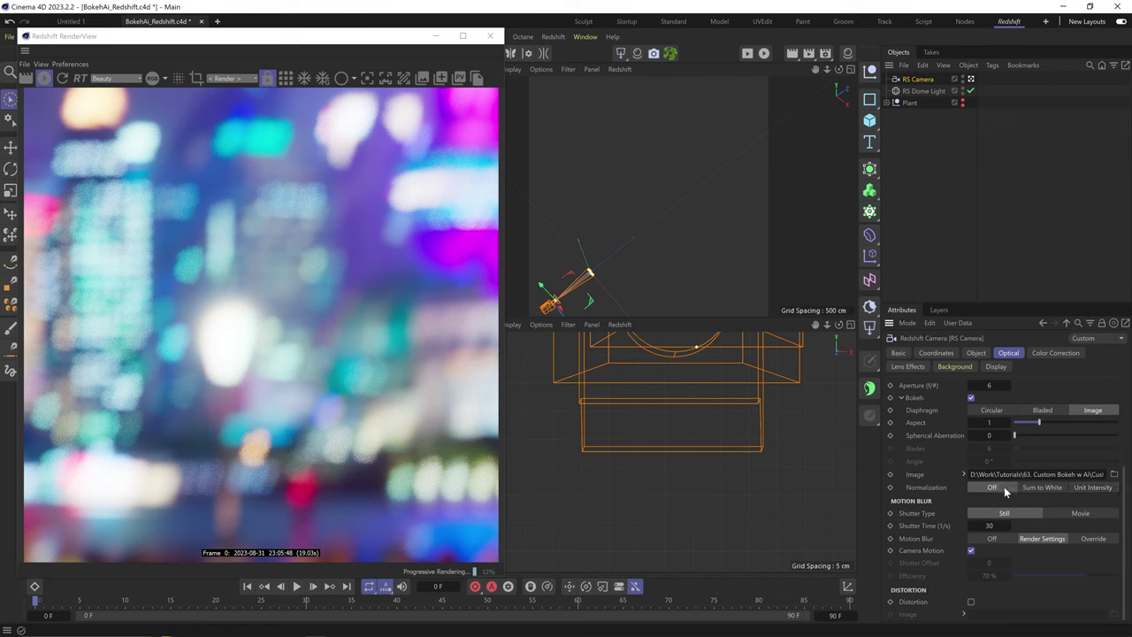
left_click(1037, 488)
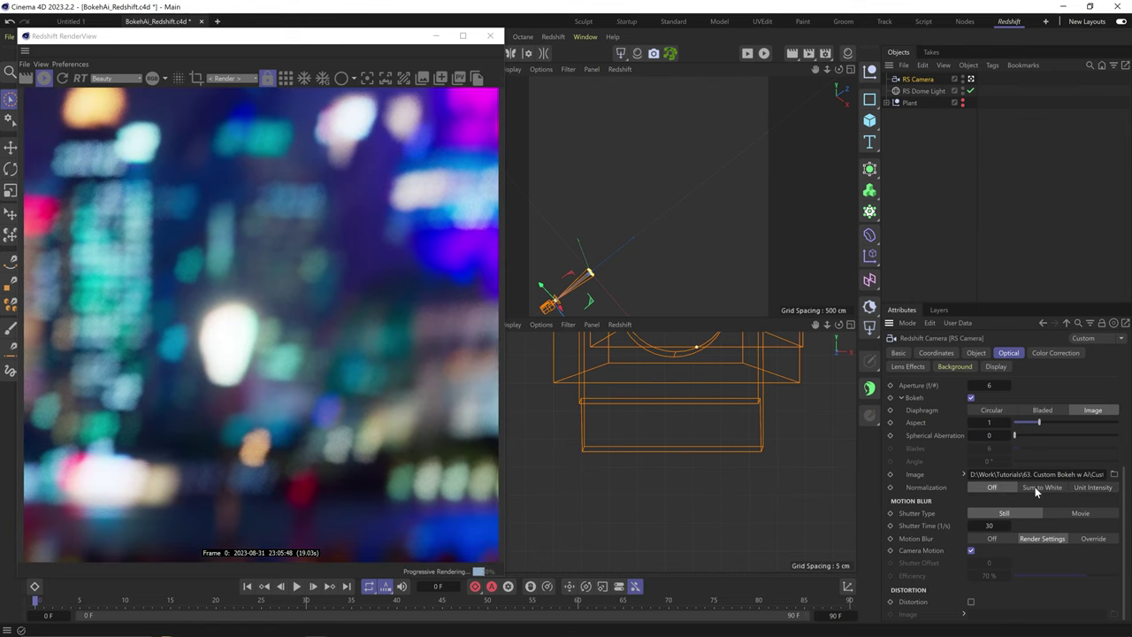
left_click(1037, 489)
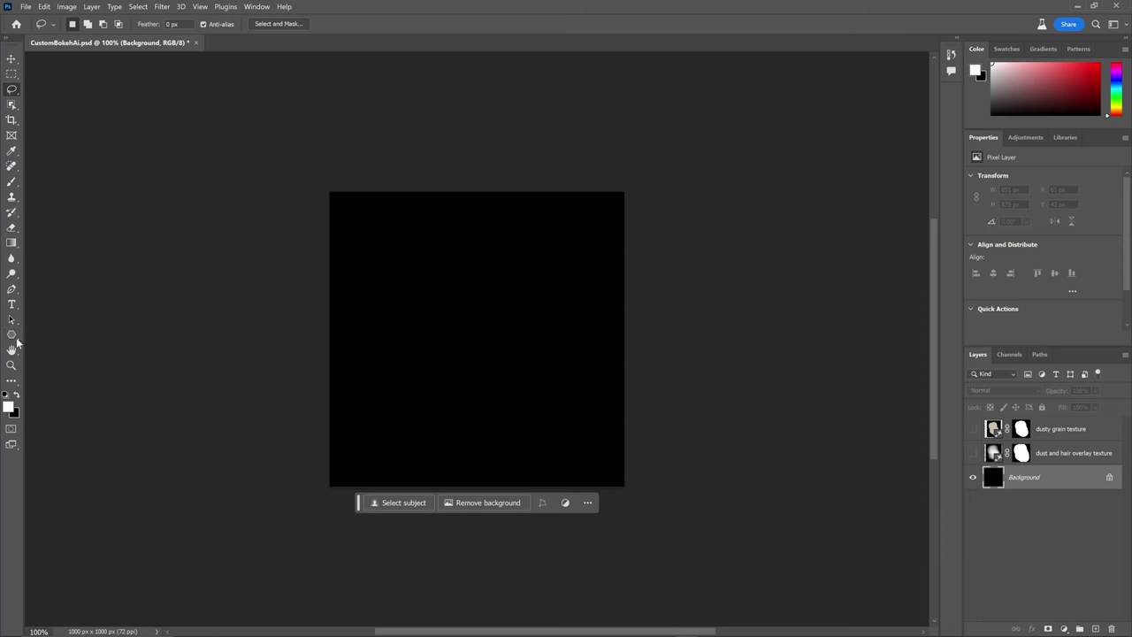
Step: Draw a large centred pentagon and warp it into a rounded shape with a filter
left_click_drag(498, 371, 589, 445, "alt")
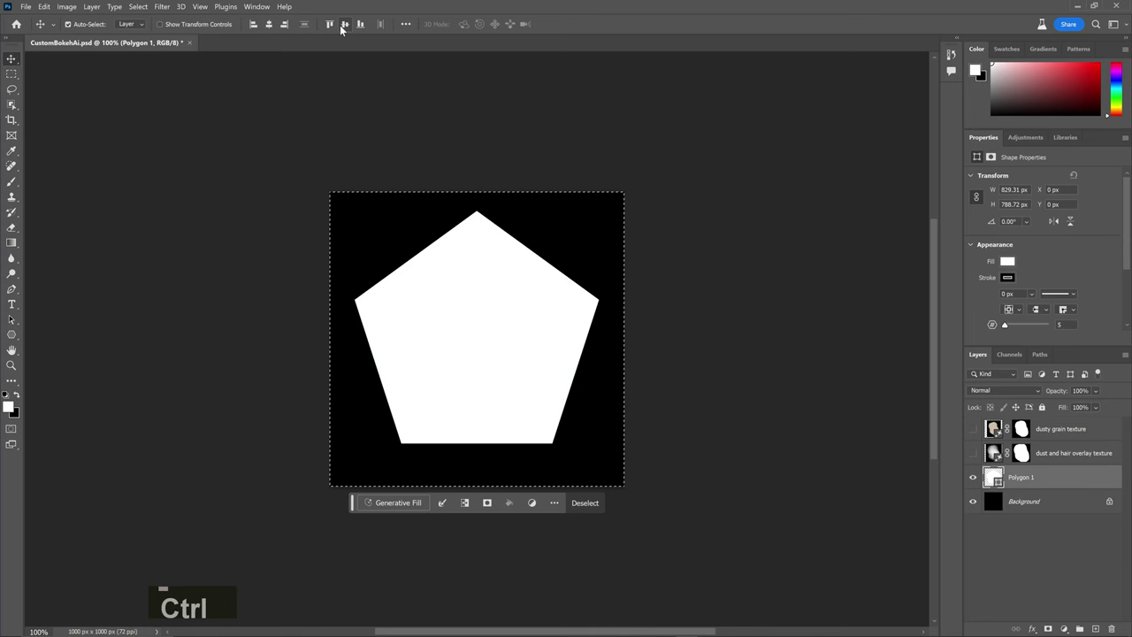
key("ctrl+d")
left_click(162, 7)
left_click(211, 27)
Step: Load the rounded shape as a selection on Background, hide its layer, and expand the selection
left_click(992, 477, "ctrl")
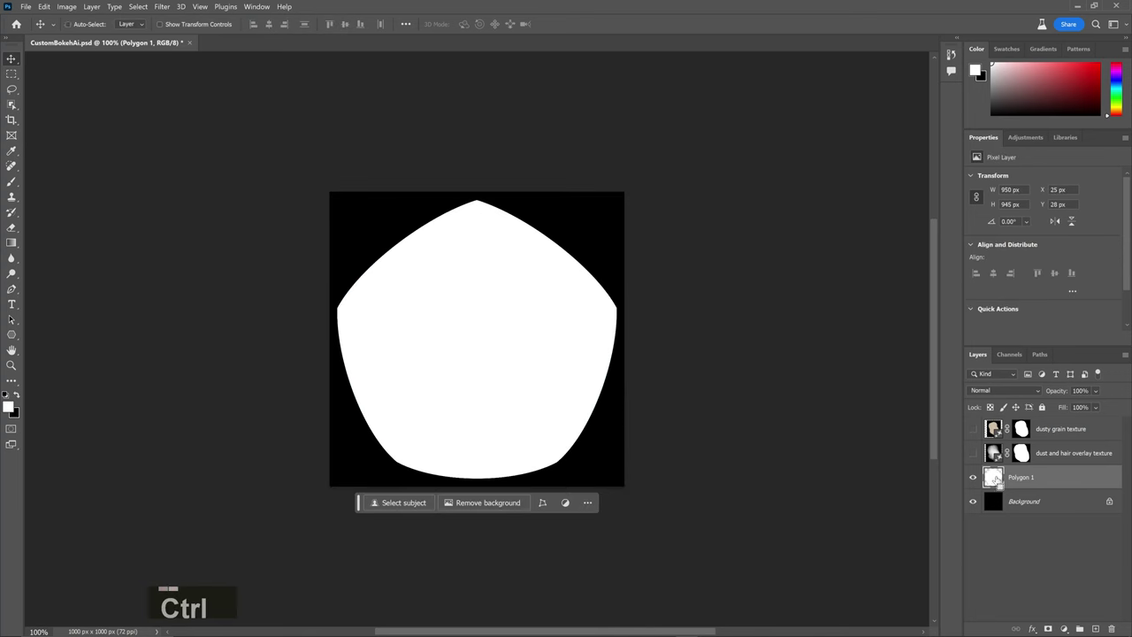
left_click(972, 477)
left_click(1026, 501)
left_click(138, 6)
mouse_move(229, 177)
left_click(313, 195)
key("Return")
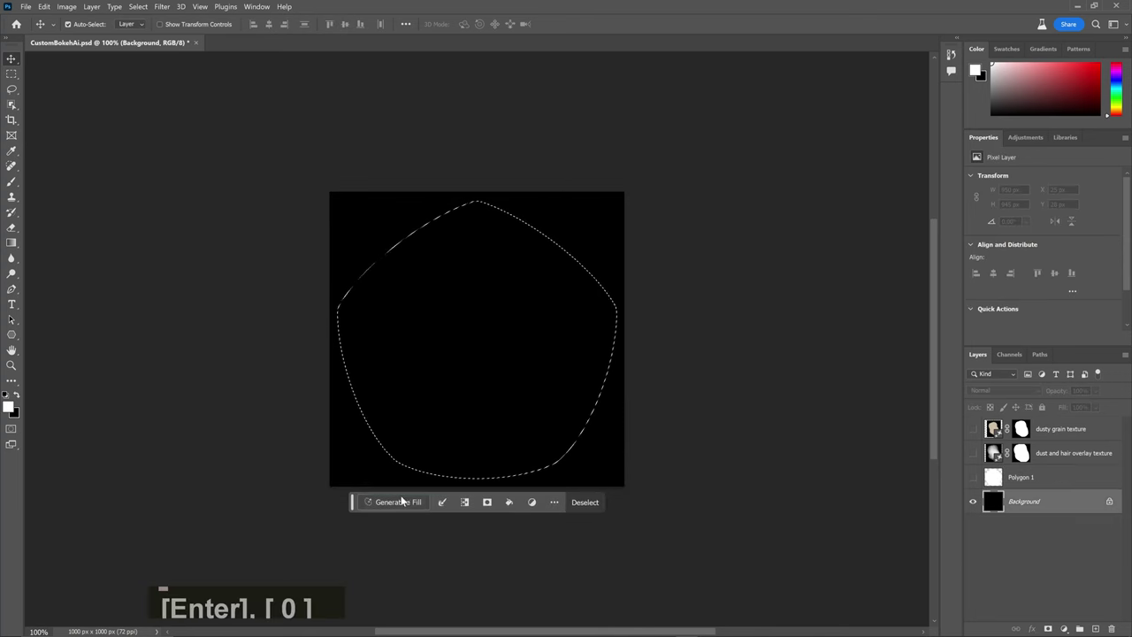
Step: Generative Fill the selection with 'black hole chromatic aberration stars abstract'
left_click(400, 495)
type("black hole chromatic ab")
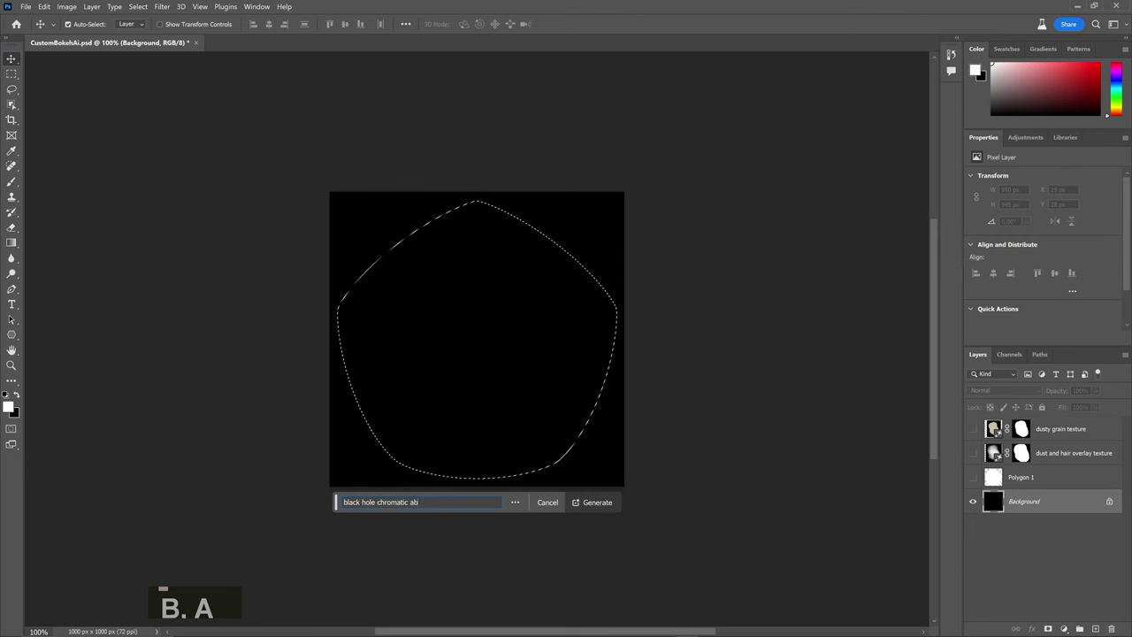
type("erration stars abstract")
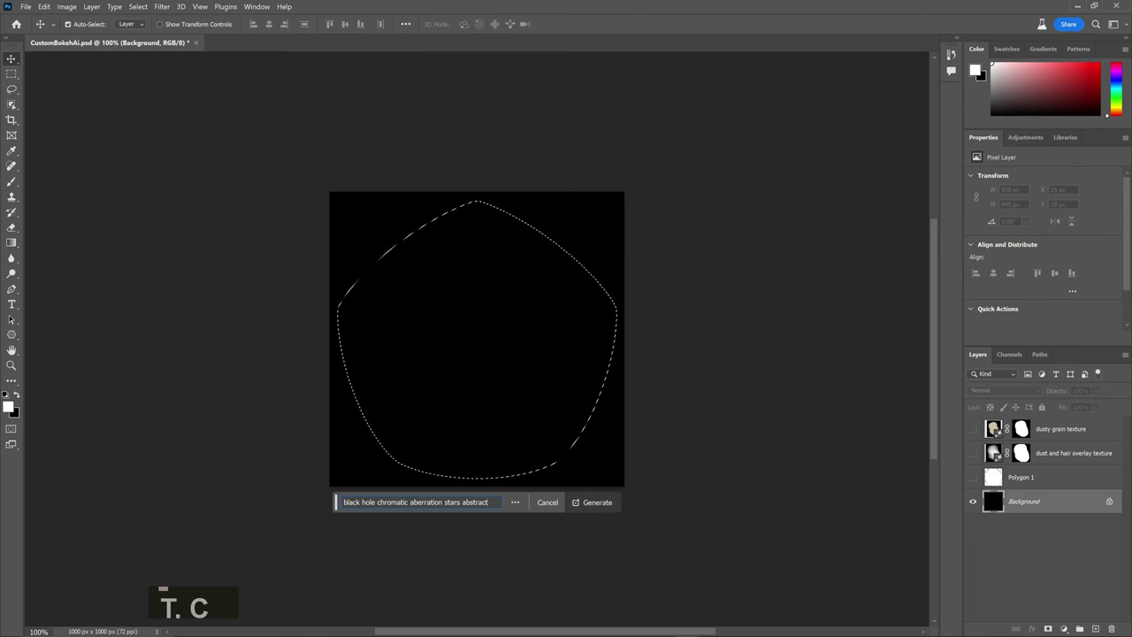
key("Return")
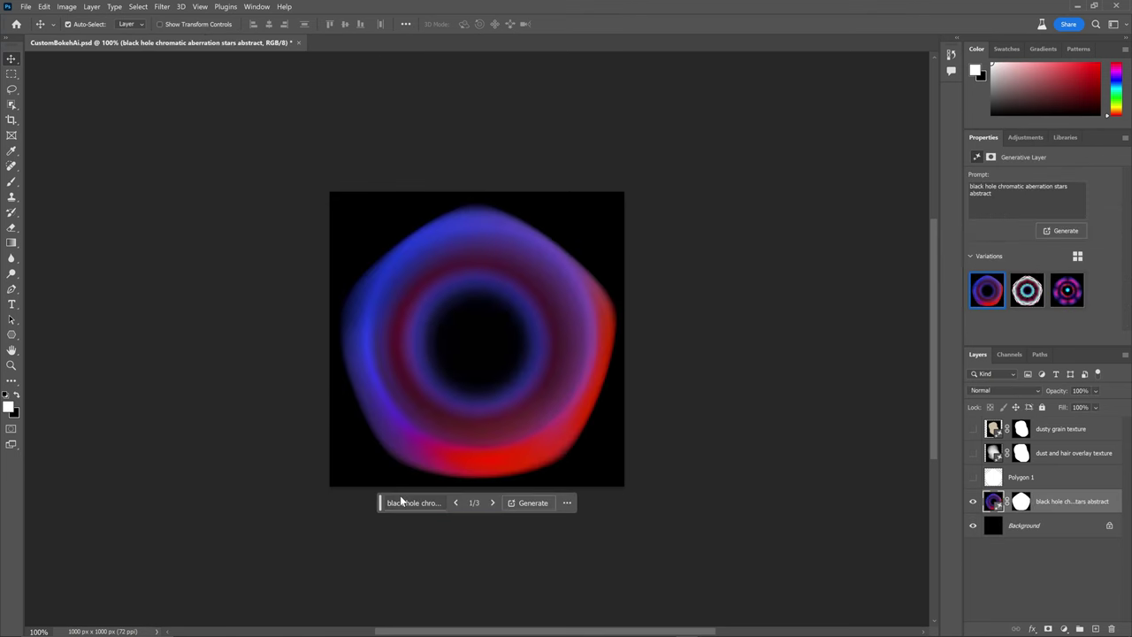
left_click(1027, 296)
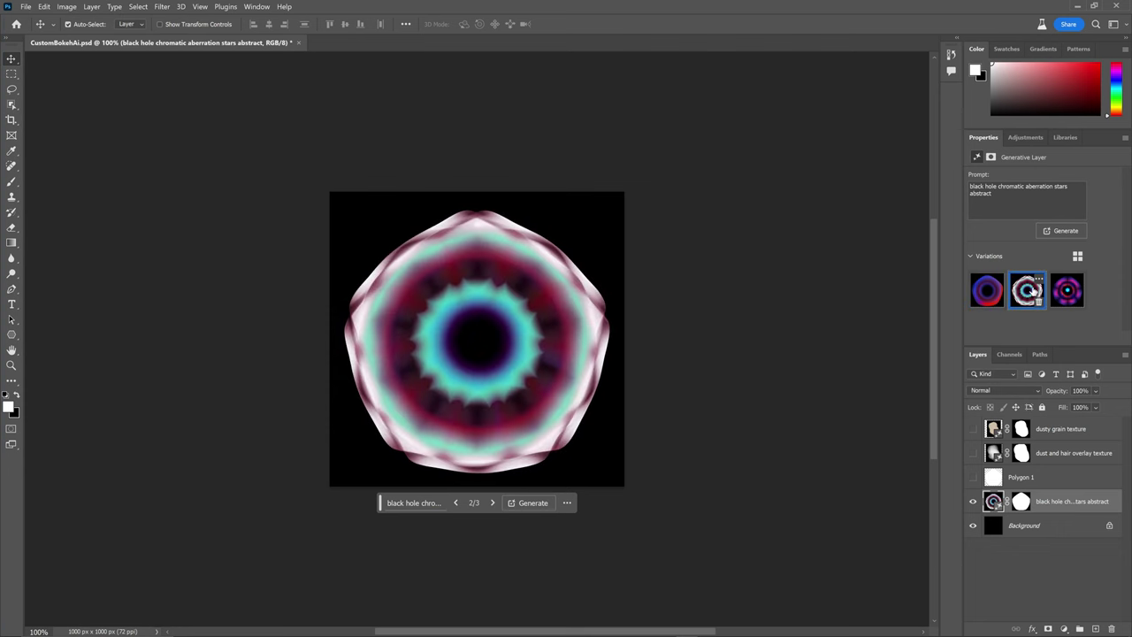
Step: Extend the prompt with 'rainy dust', keep the first new variation, and reload the bokeh image
left_click(1025, 202)
type("rainy dust")
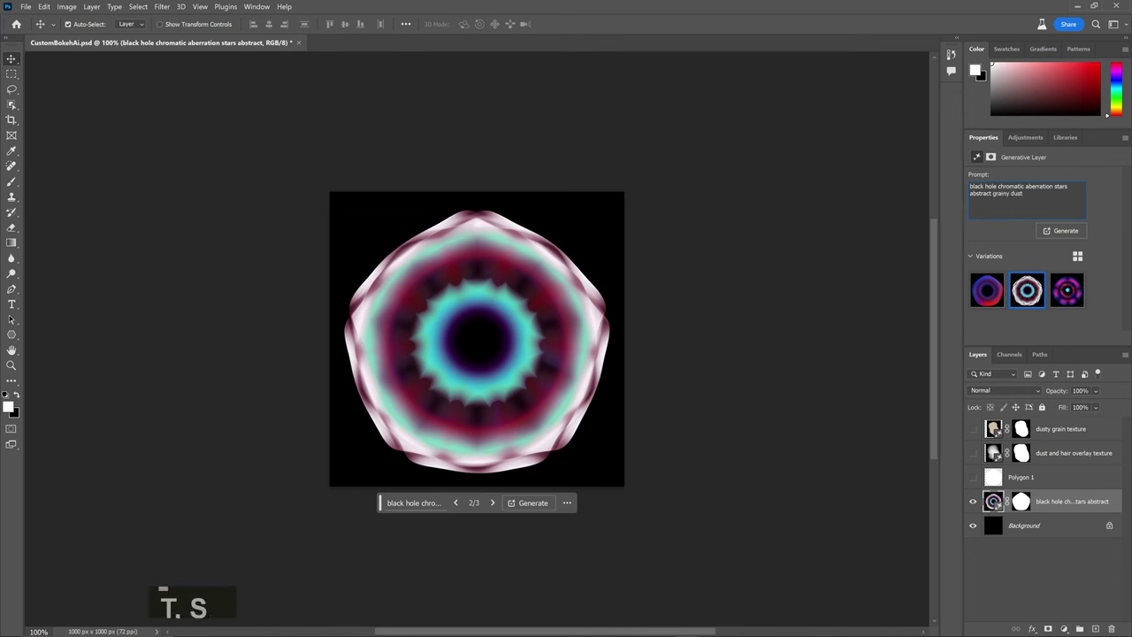
key("Return")
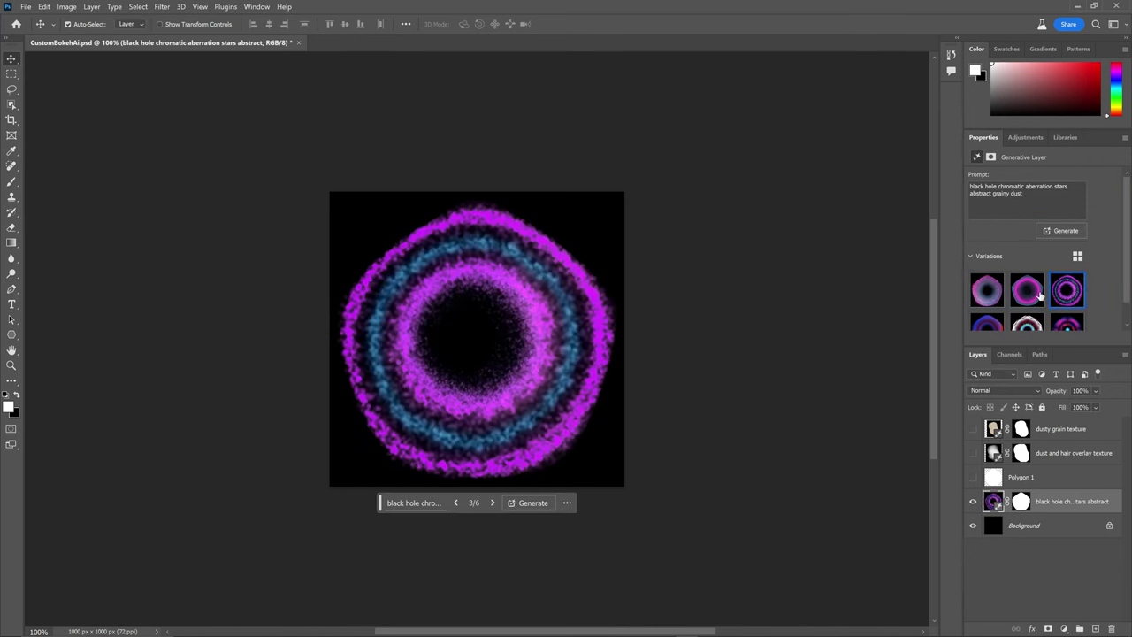
left_click(986, 295)
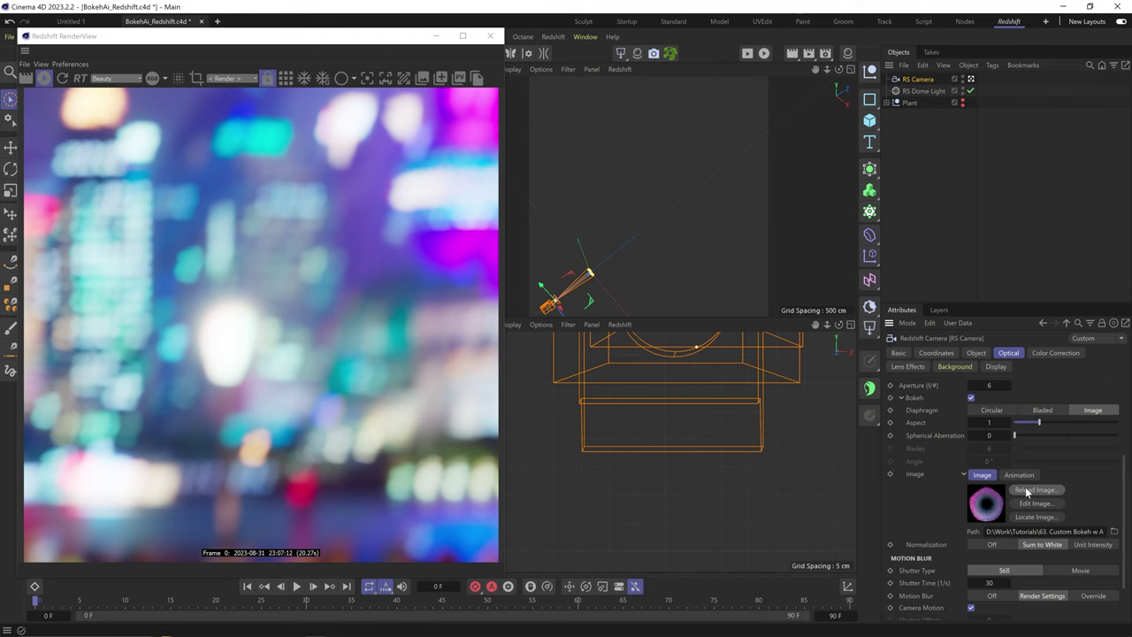
left_click(1030, 490)
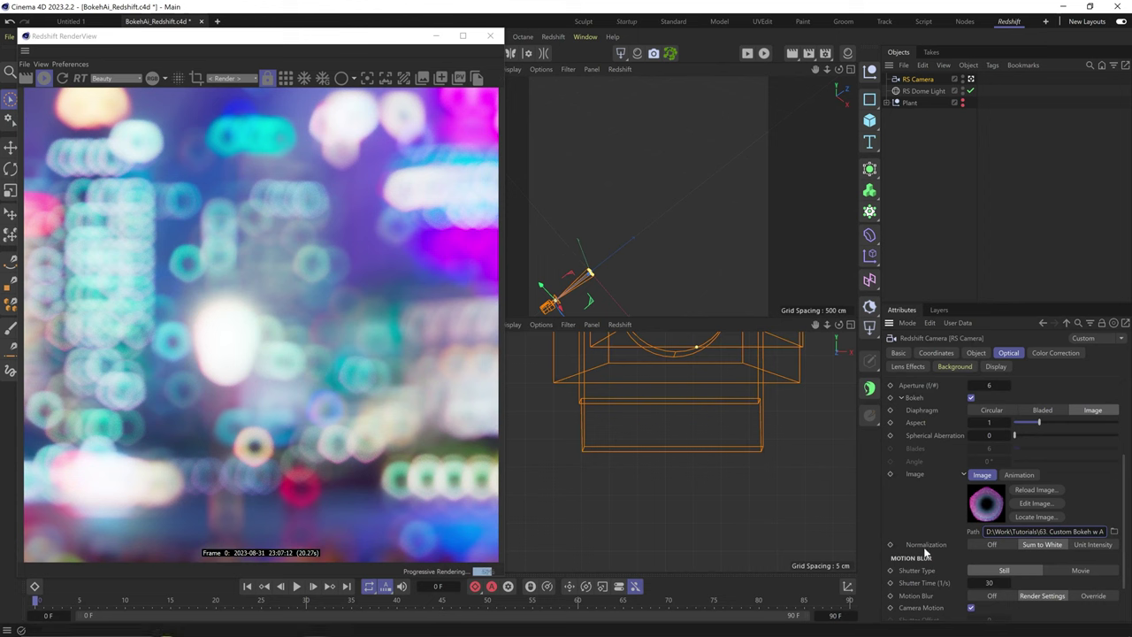
Step: Set the RS Camera's Aperture (f/#) to 4
left_click(984, 385)
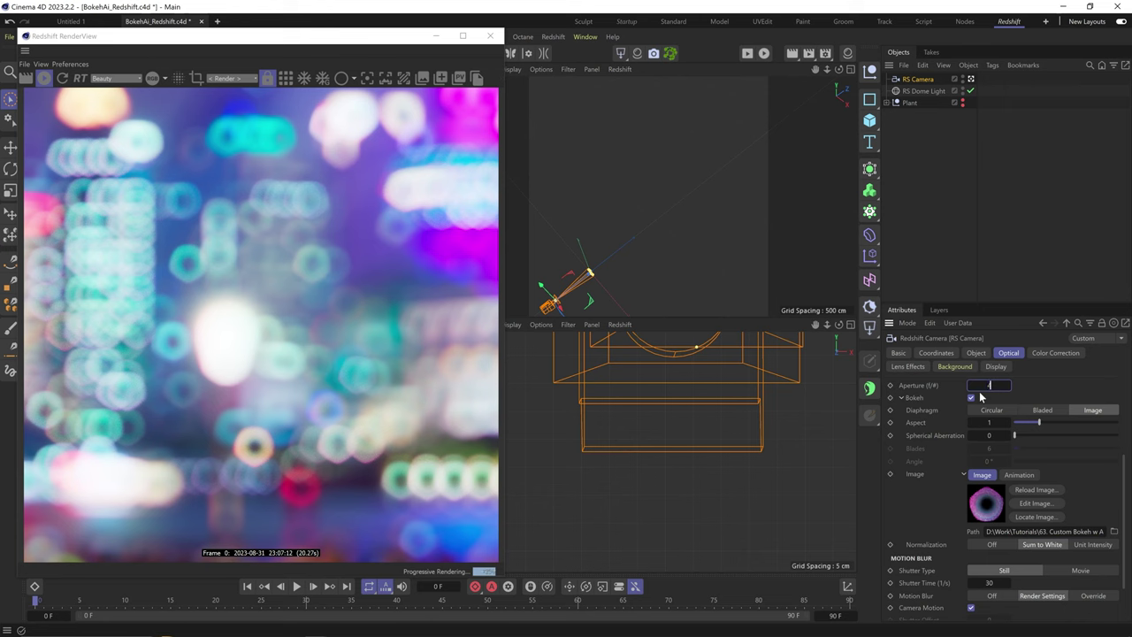
type("4")
key("Return")
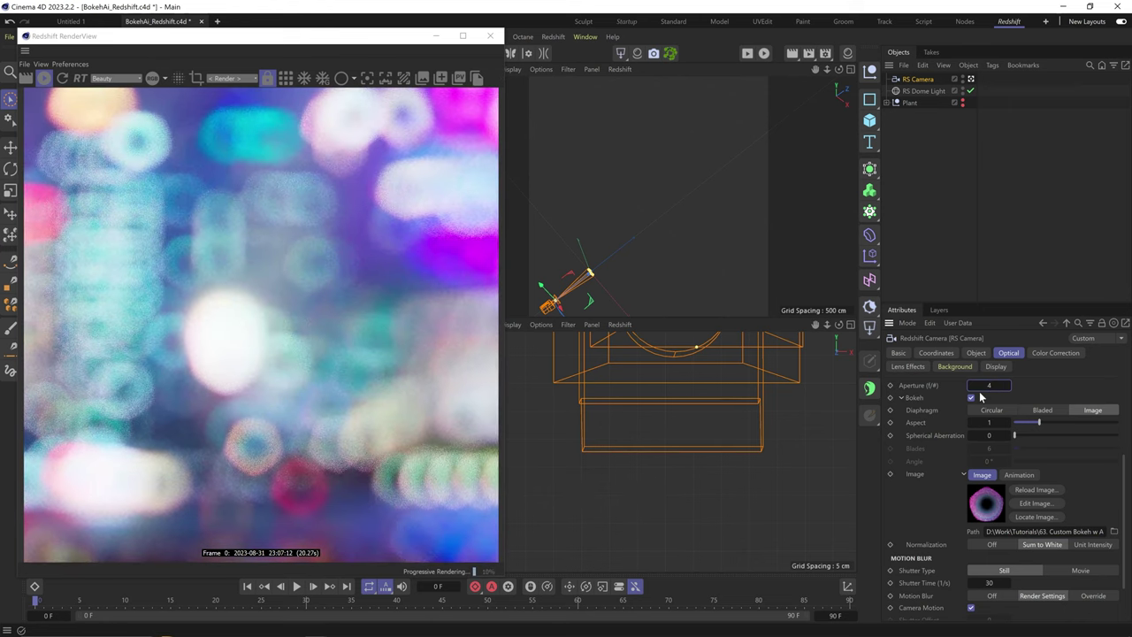
Step: Lasso an irregular blob on the canvas and feather its edge
mouse_move(445, 215)
left_mouse_down()
mouse_move(579, 463)
mouse_move(447, 216)
left_mouse_up()
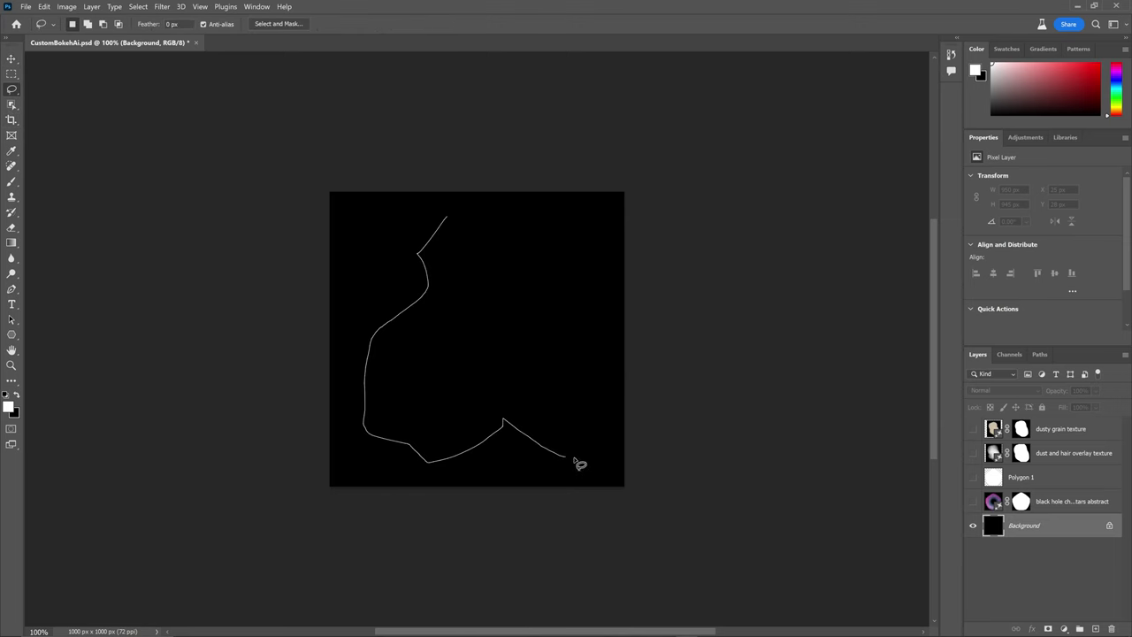
left_click(138, 7)
mouse_move(168, 174)
left_click(283, 219)
key("Return")
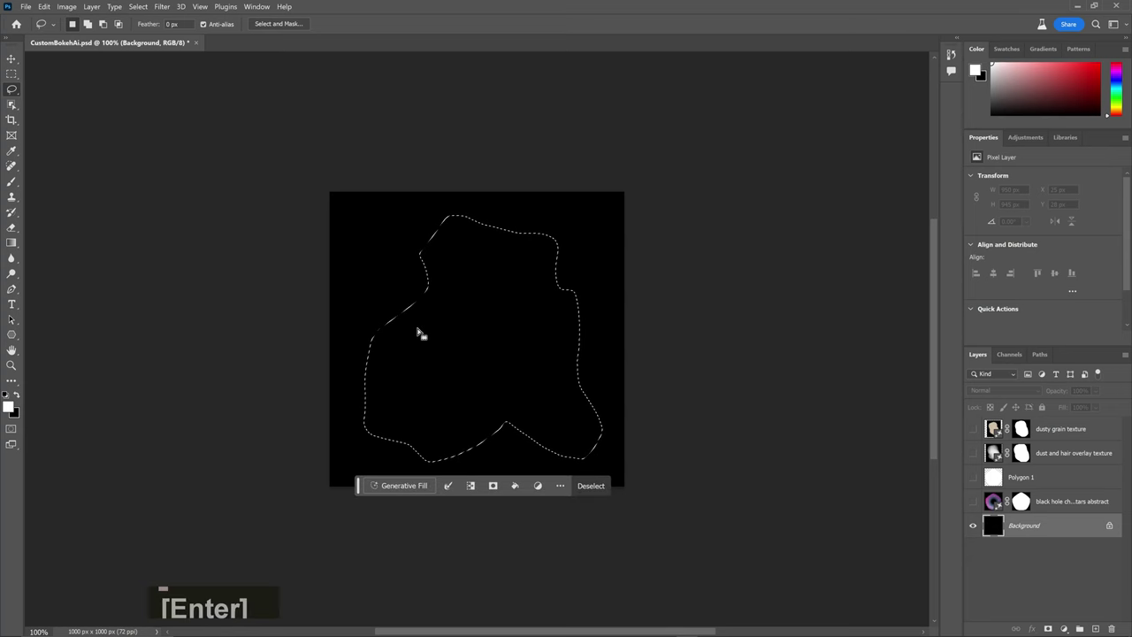
Step: Generative Fill with 'glowing edges, grainy microscope texture, cellular noise', keeping variation 2
left_click(402, 479)
type("glowing edges, grainy")
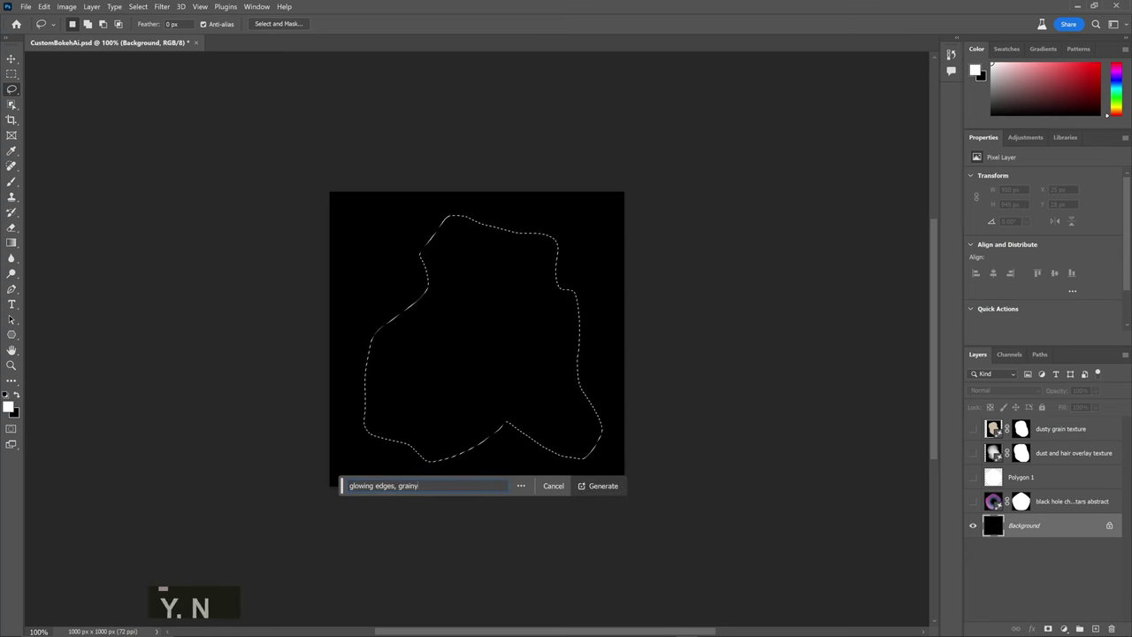
type(" microscope texture, cellular noise")
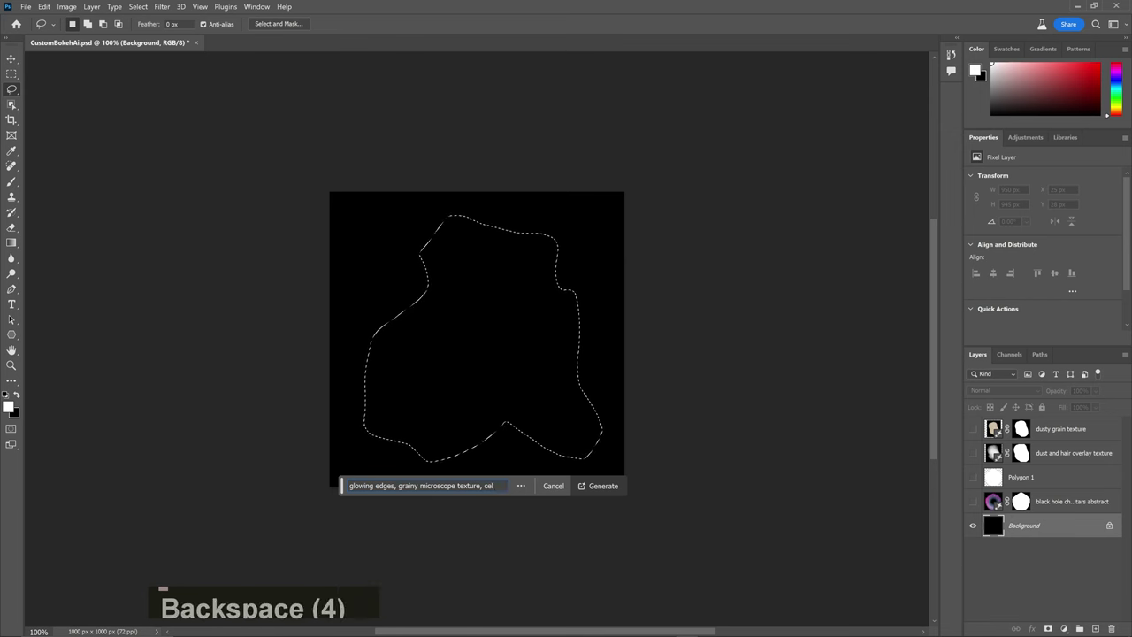
key("Return")
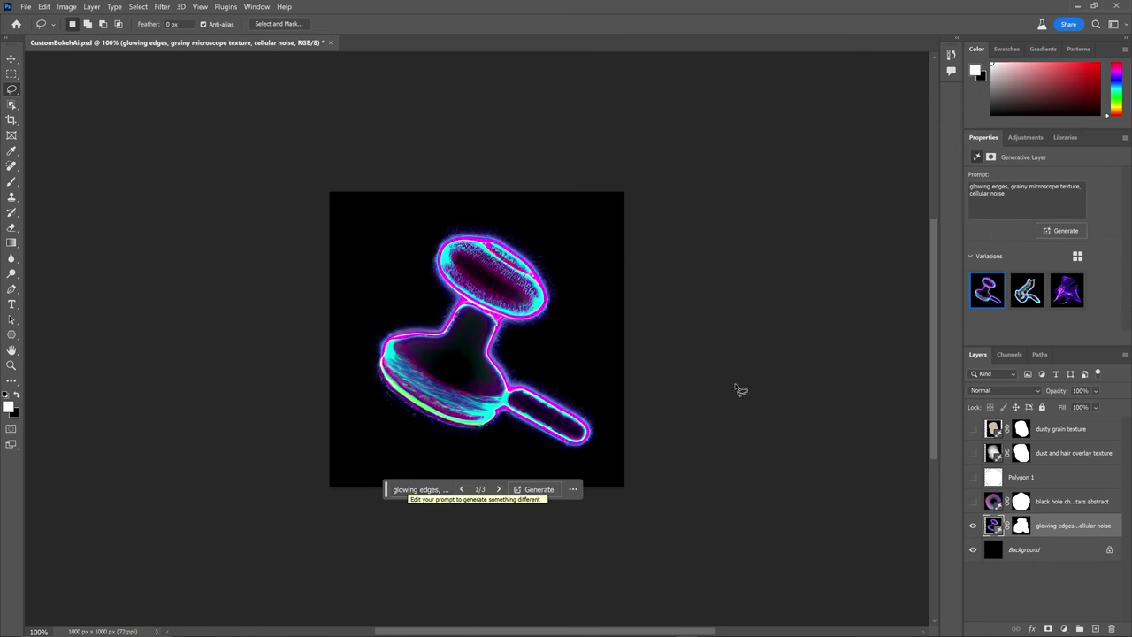
left_click(1024, 296)
left_click(1074, 298)
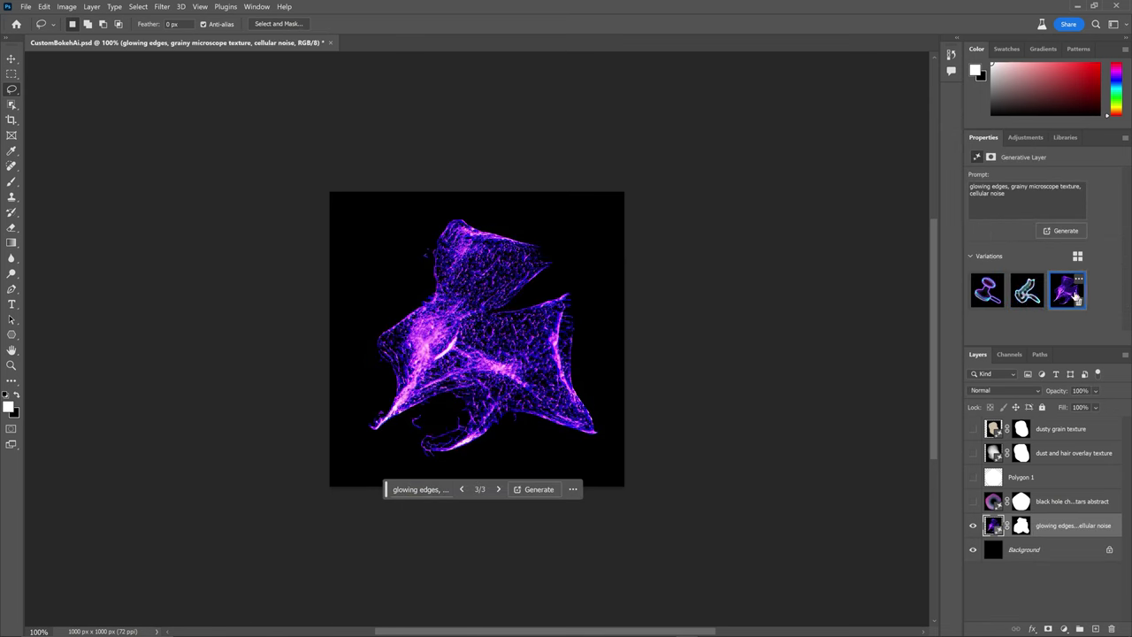
left_click(1026, 292)
Step: Enlarge, reposition and brighten the glowing shape, then reload it as bokeh and re-render
key("ctrl+t")
left_click_drag(619, 197, 646, 158, "alt+shift")
left_click_drag(480, 301, 497, 325)
key("Return")
left_click_drag(1101, 265, 1069, 265)
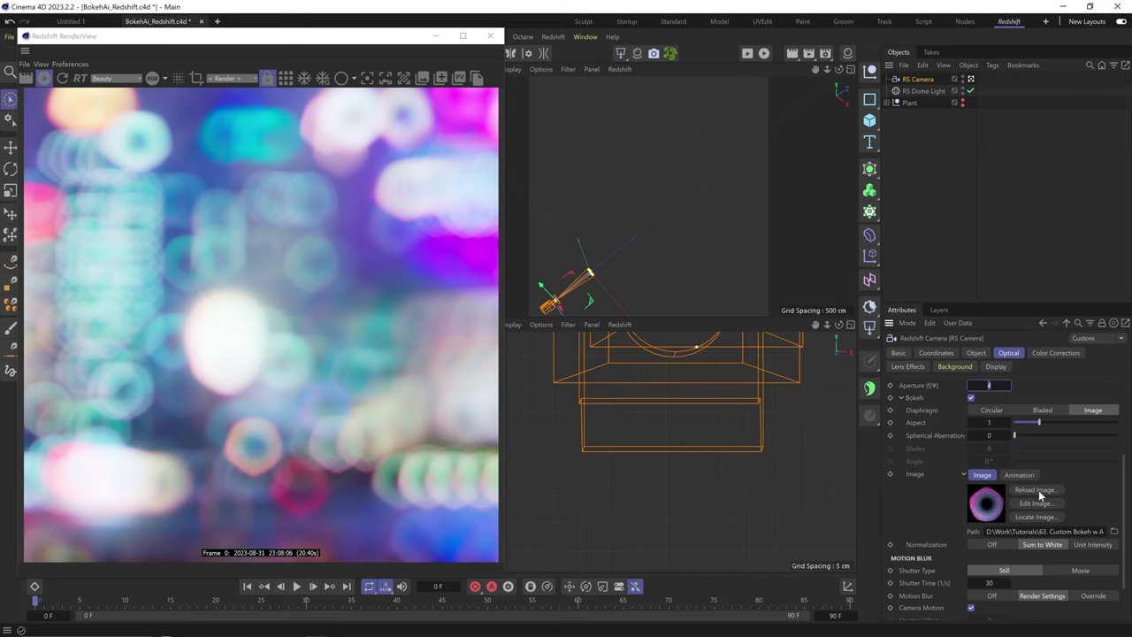
left_click(1038, 491)
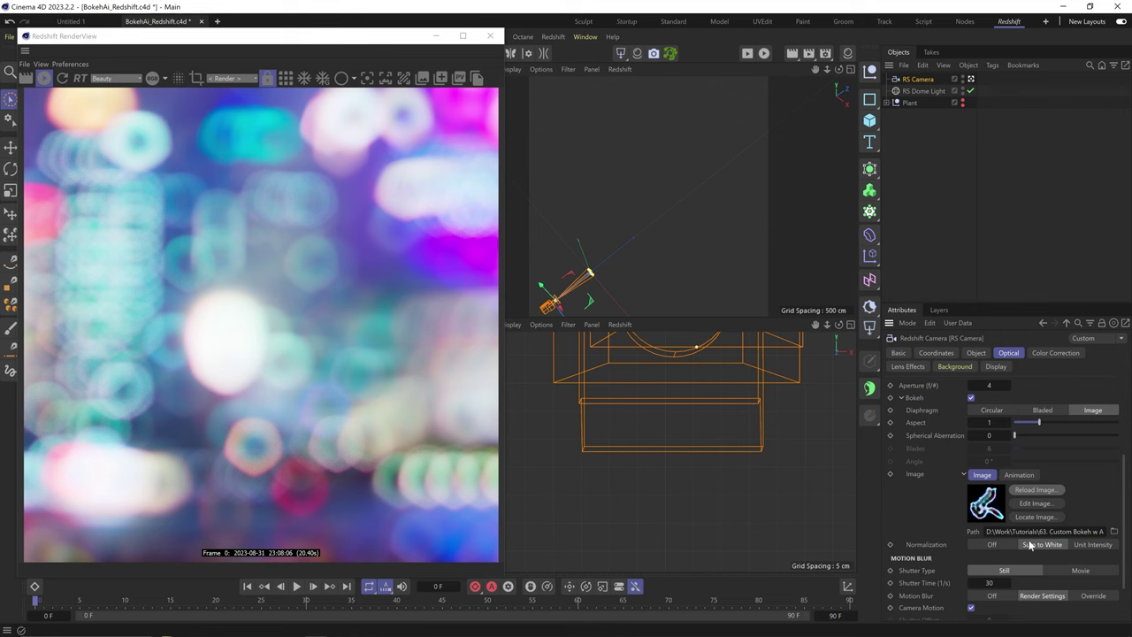
left_click(62, 78)
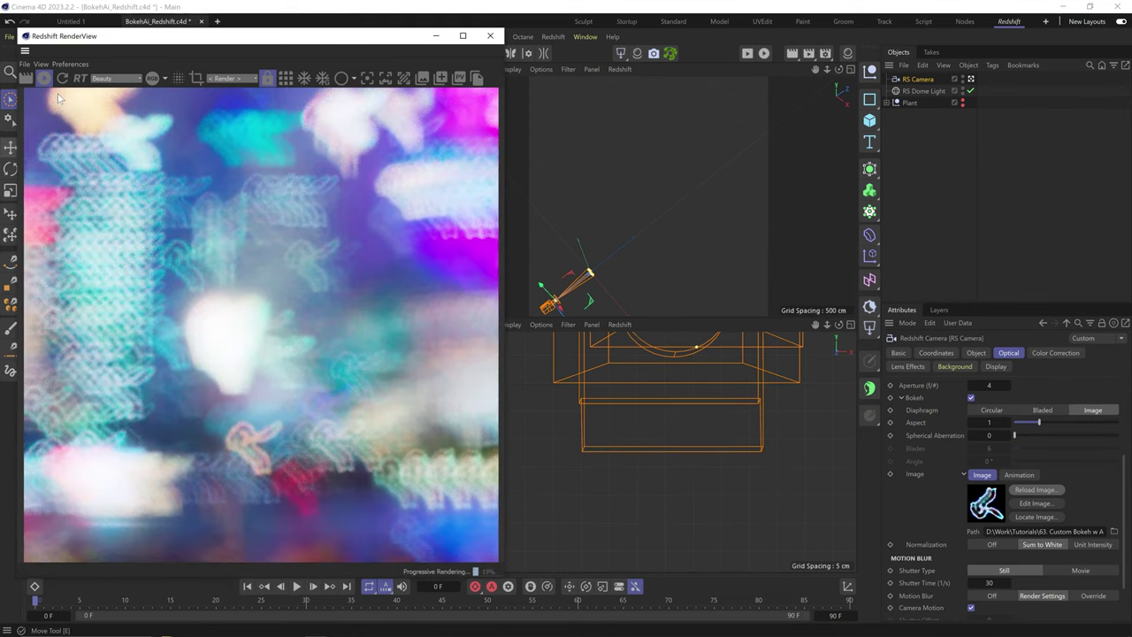
Step: Paint loose white strokes on the bokeh image, blur them, and turn them into a selection
key("alt+Tab")
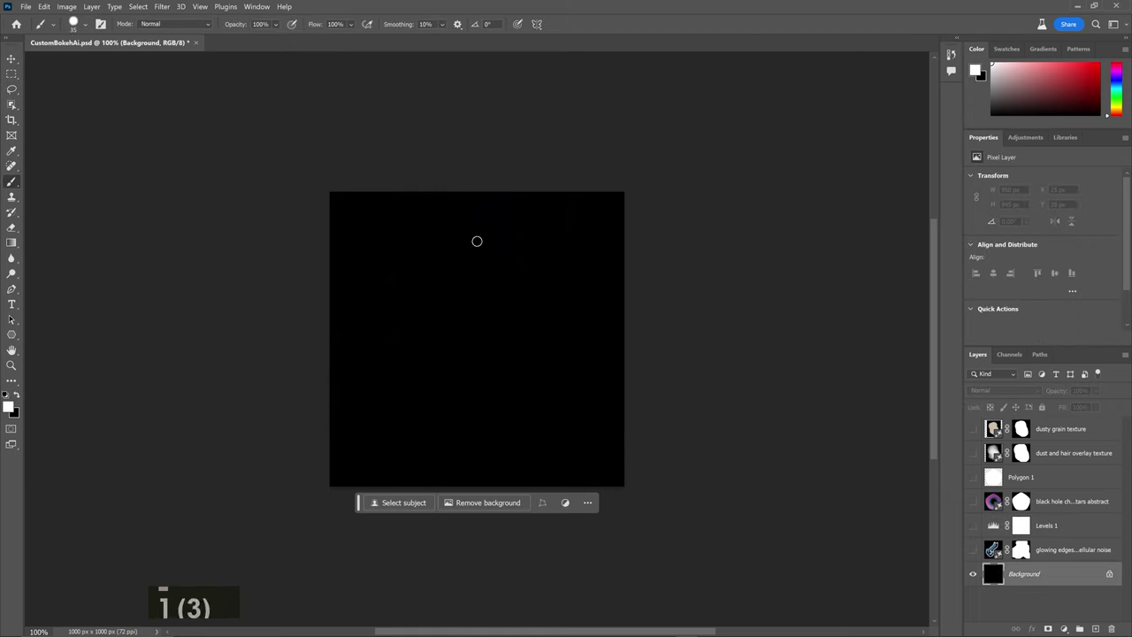
mouse_move(477, 240)
left_mouse_down()
mouse_move(532, 299)
mouse_move(386, 359)
mouse_move(652, 306)
left_mouse_up()
key("ctrl+alt+f")
key("Return")
key("ctrl+alt+2")
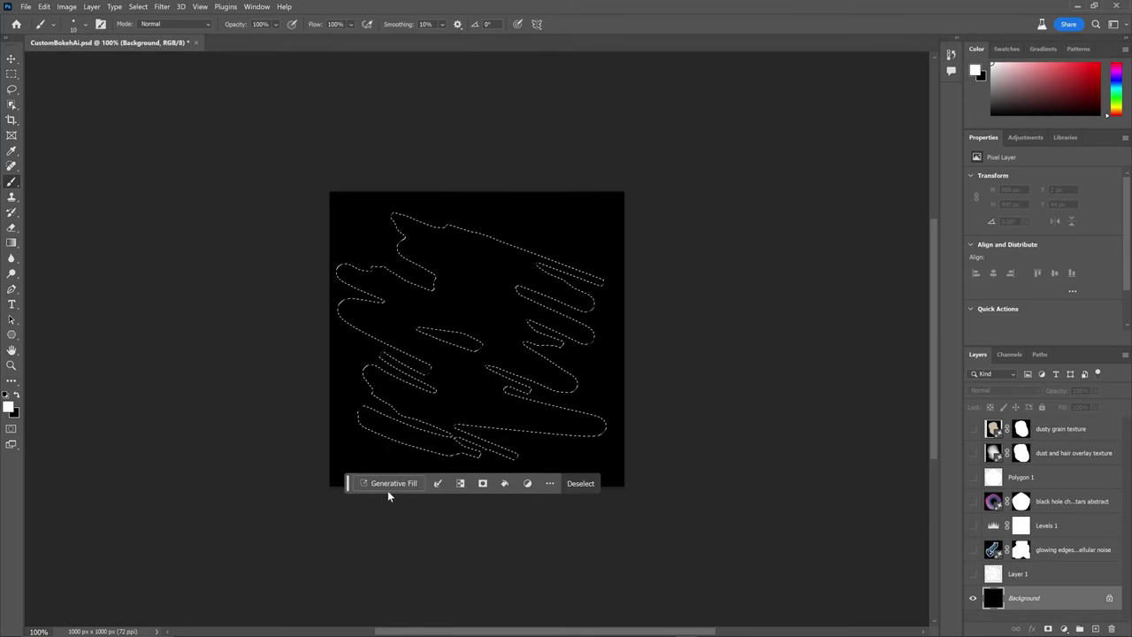
Step: Generative Fill with 'directional noise, abstract line pattern, distorted, fuzzy, slight rgb split'
left_click(387, 489)
type("direction")
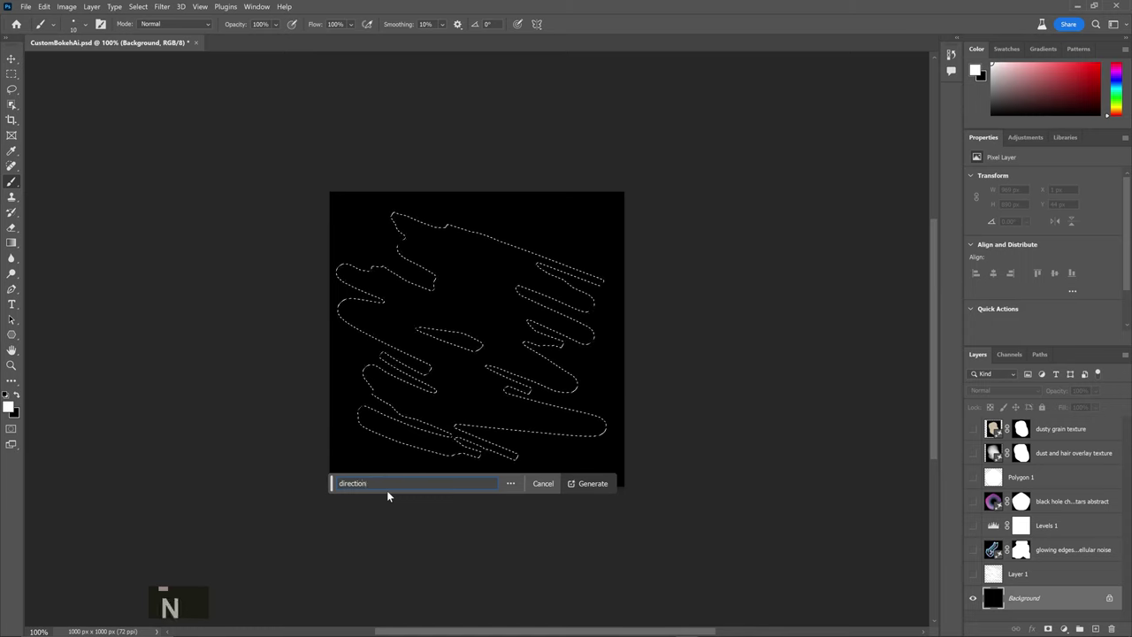
type("al noise, abstract line pattern, ")
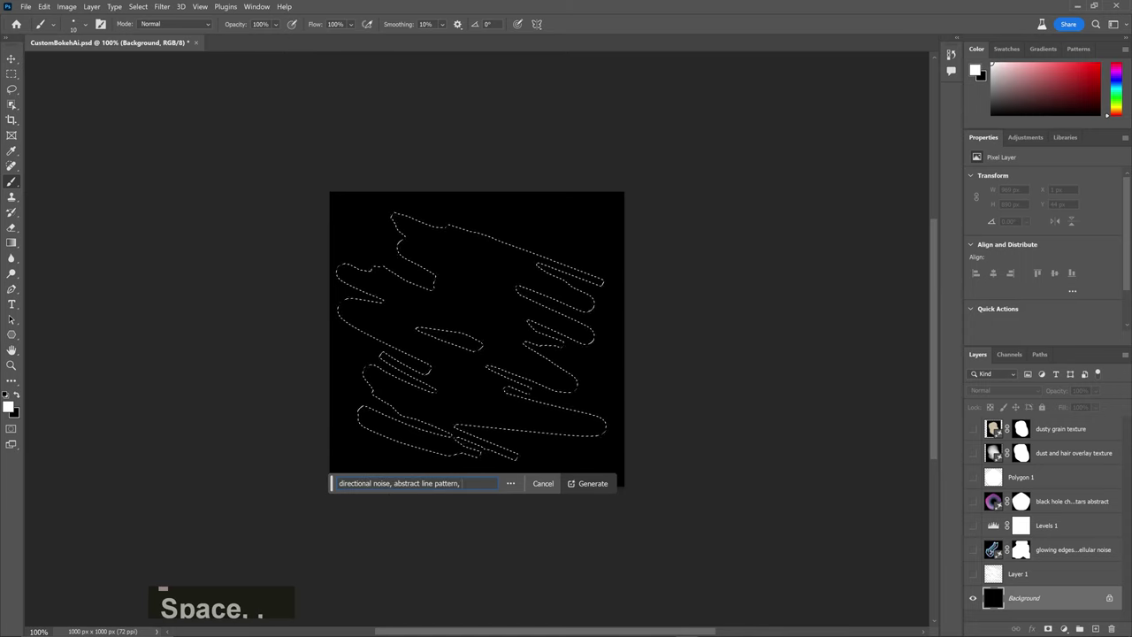
type("distorted, fuzzy, slight rg")
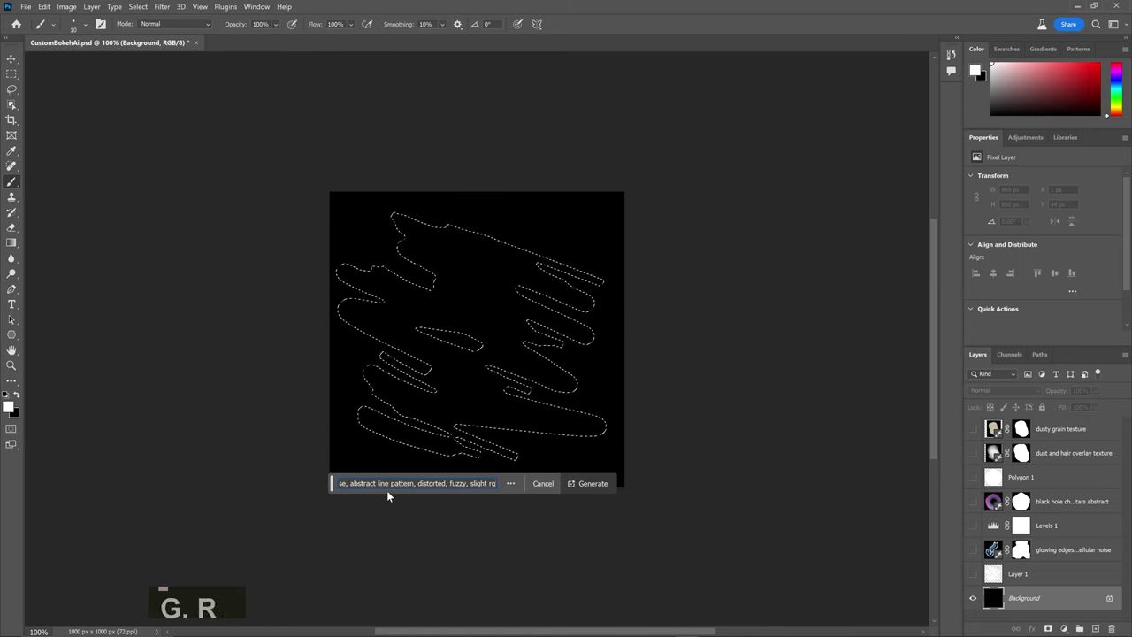
type("b split")
key("Return")
left_click(1057, 298)
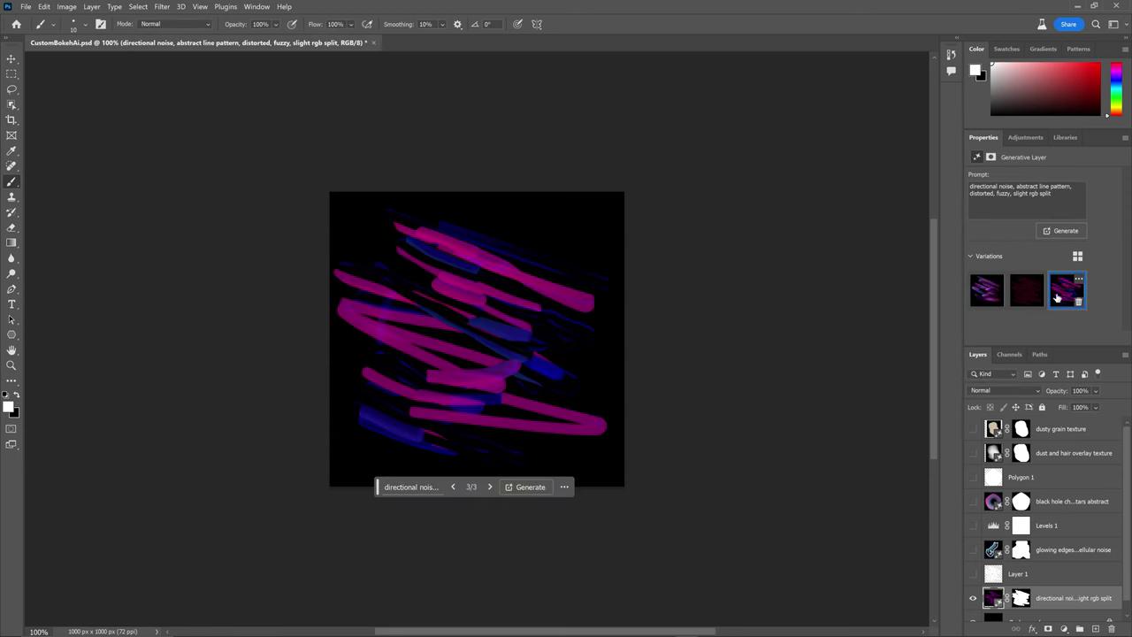
left_click(984, 292)
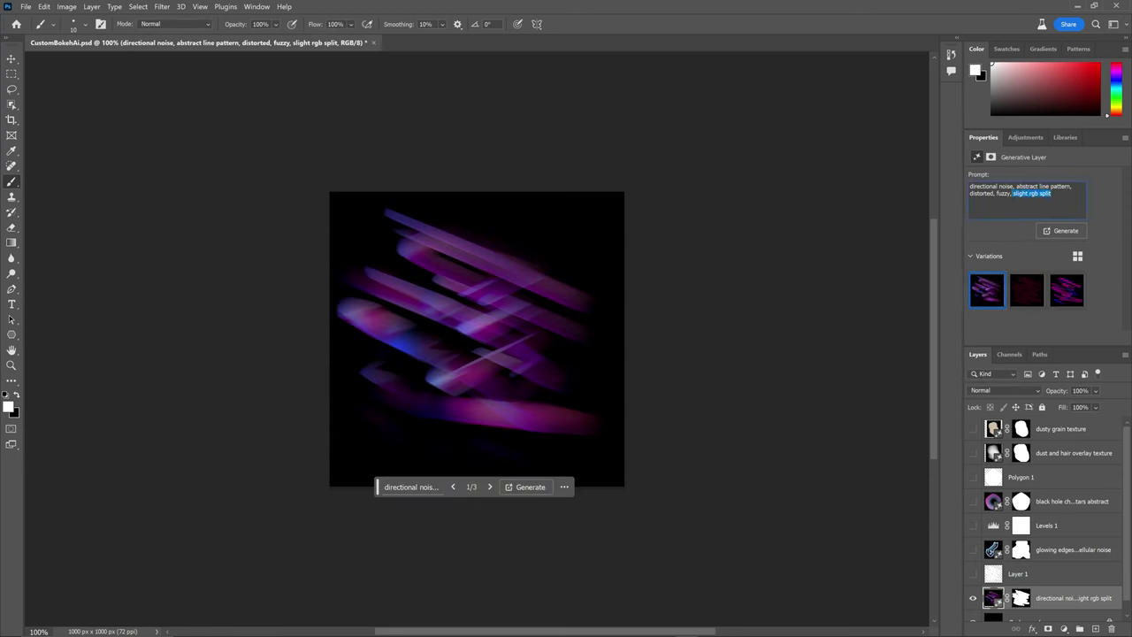
Step: Remove 'slight rgb split', regenerate, show Levels 1, and pick the bright magenta second variation
key("BackSpace")
left_click(1060, 230)
left_click(973, 525)
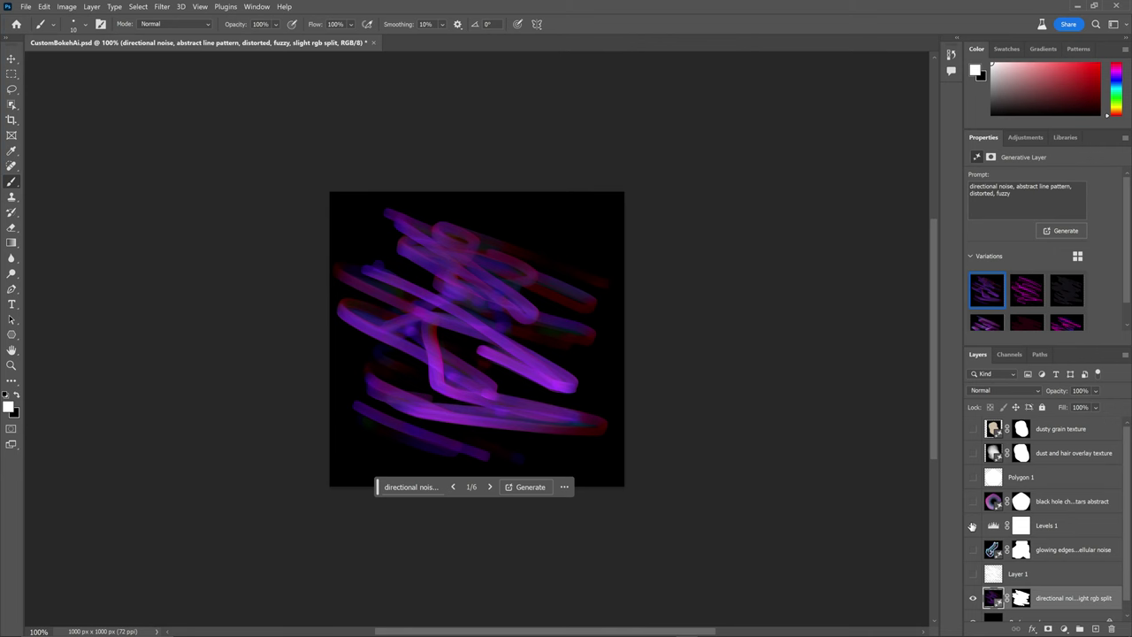
scroll(981, 522, "down", 1)
left_click(1030, 292)
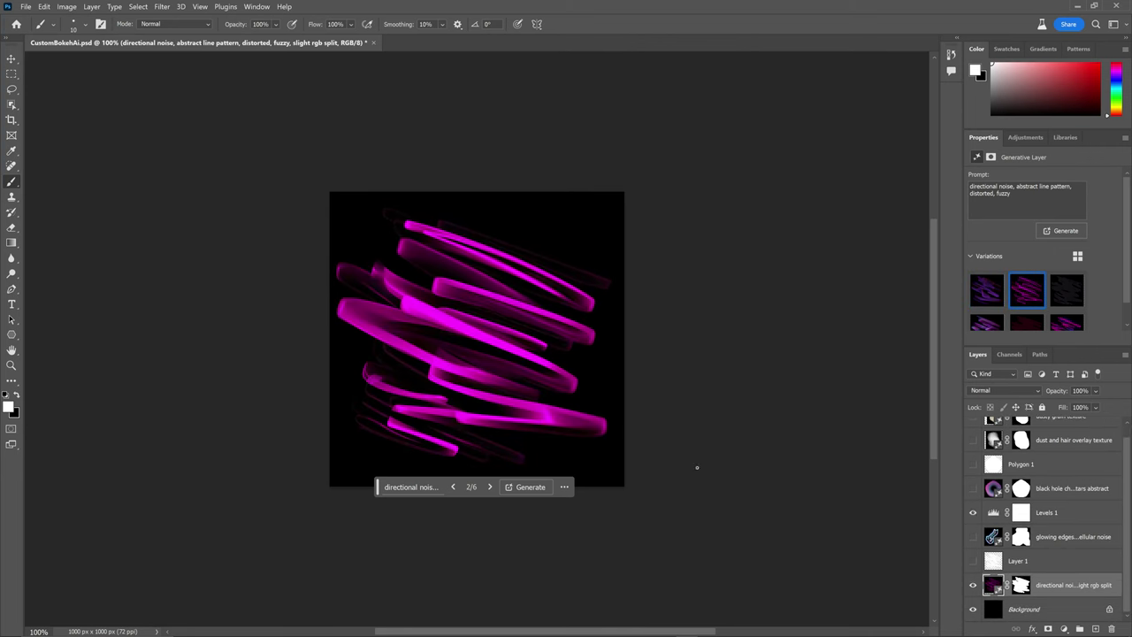
Step: Duplicate the line-pattern layer with a contrasting blend mode, re-render, and lasso a new rounded area
key("ctrl+shift+u")
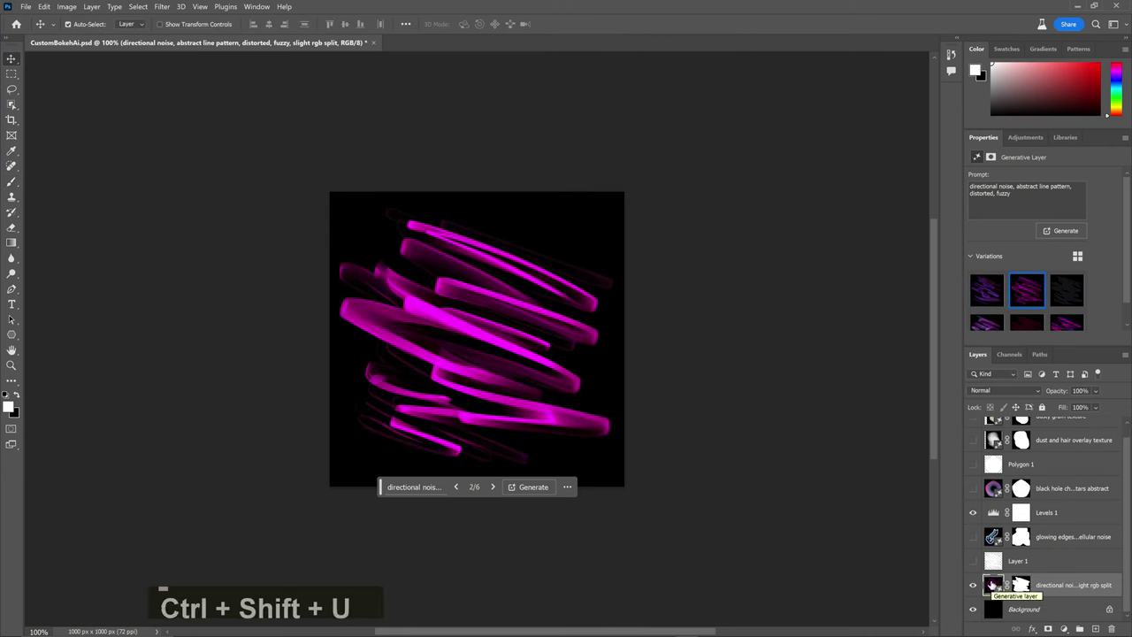
key("ctrl+j")
left_click(986, 290)
left_click(1004, 390)
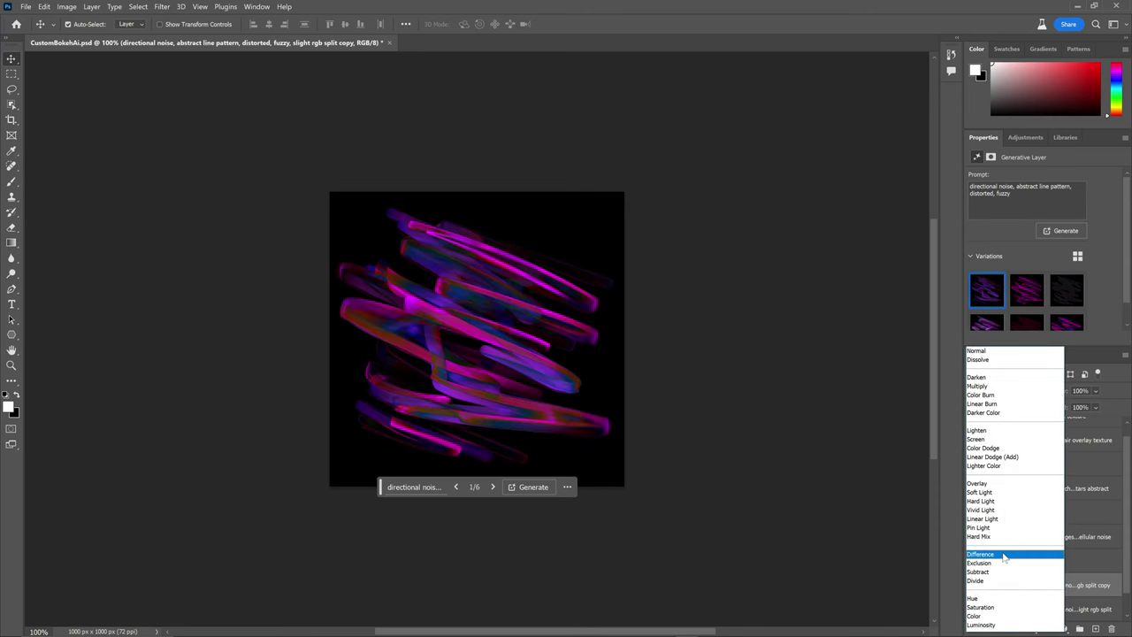
left_click(1004, 562)
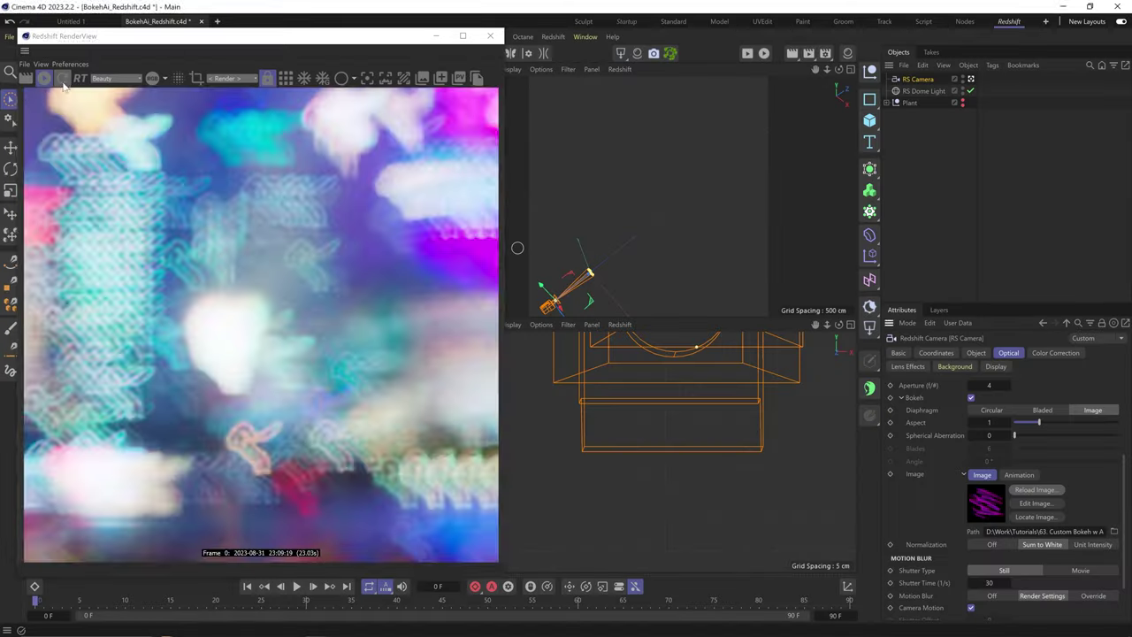
left_click(62, 79)
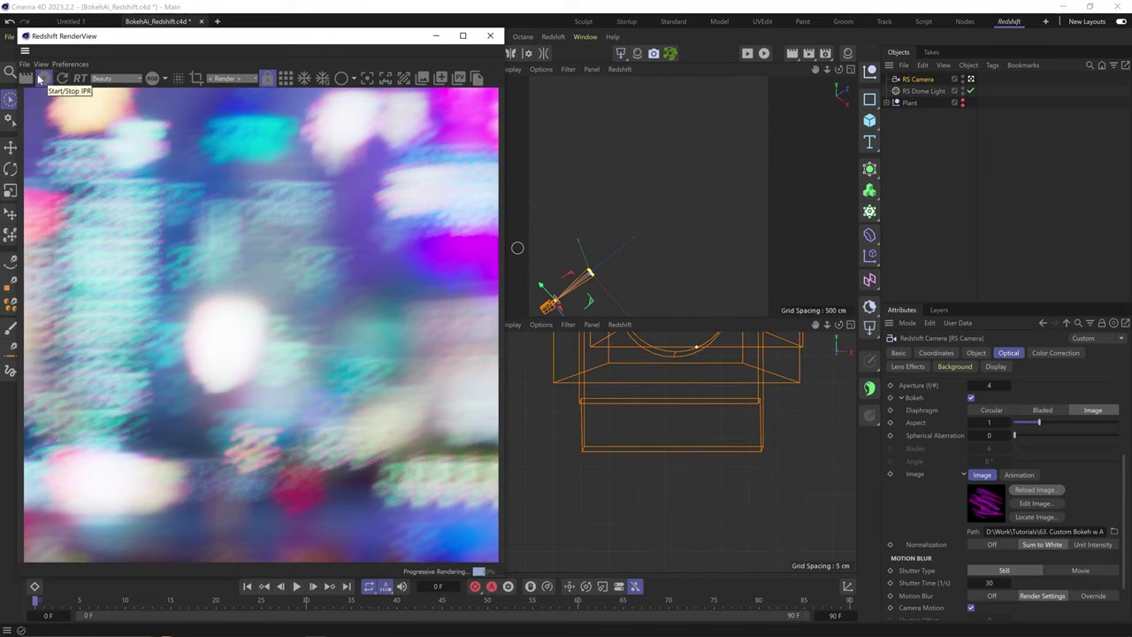
left_click_drag(581, 336, 566, 429)
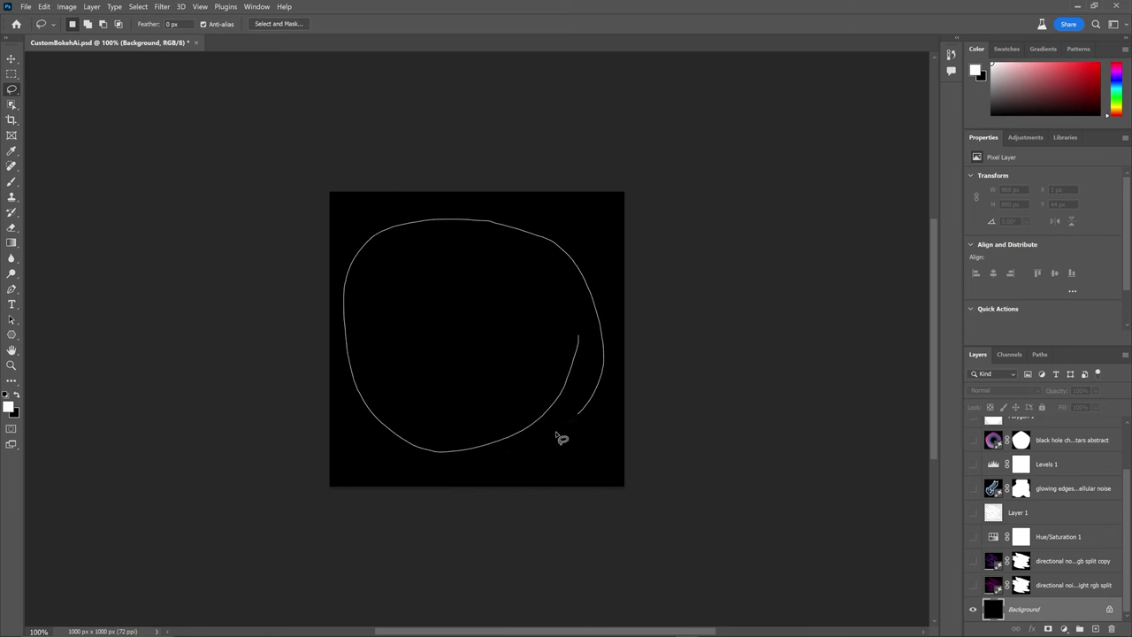
left_click(138, 6)
Step: Contract the selection and Generative Fill 'old grain texture distorted, zeiss lens', keeping variation 1
left_click(283, 186)
key("Return")
left_click(404, 472)
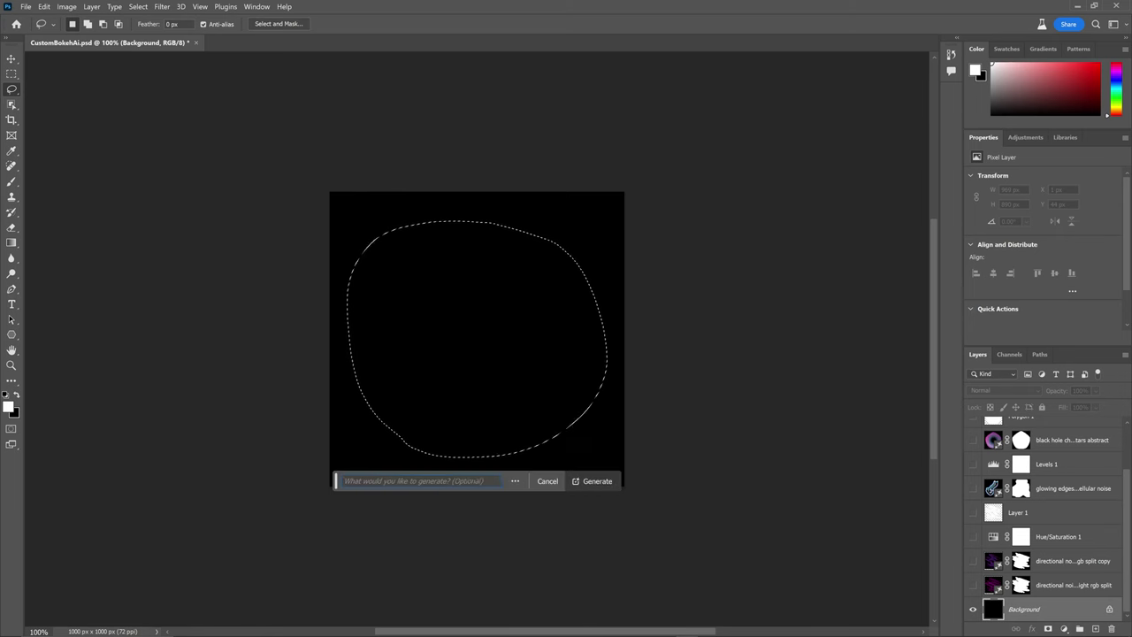
type("old grain texture distorted")
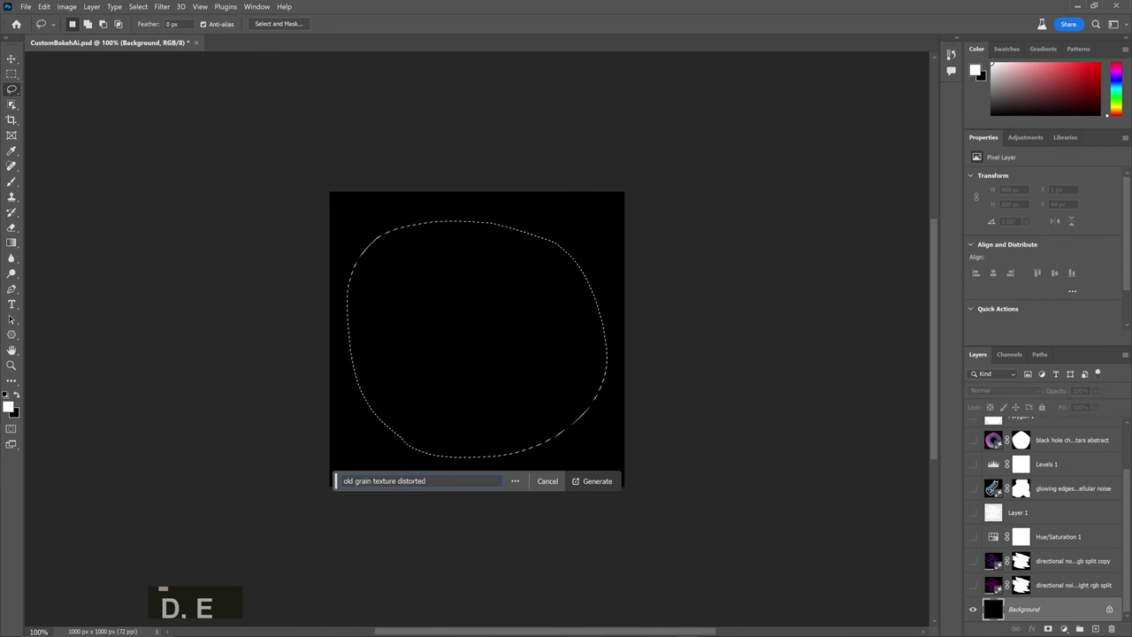
type(", zeiss lens")
key("Return")
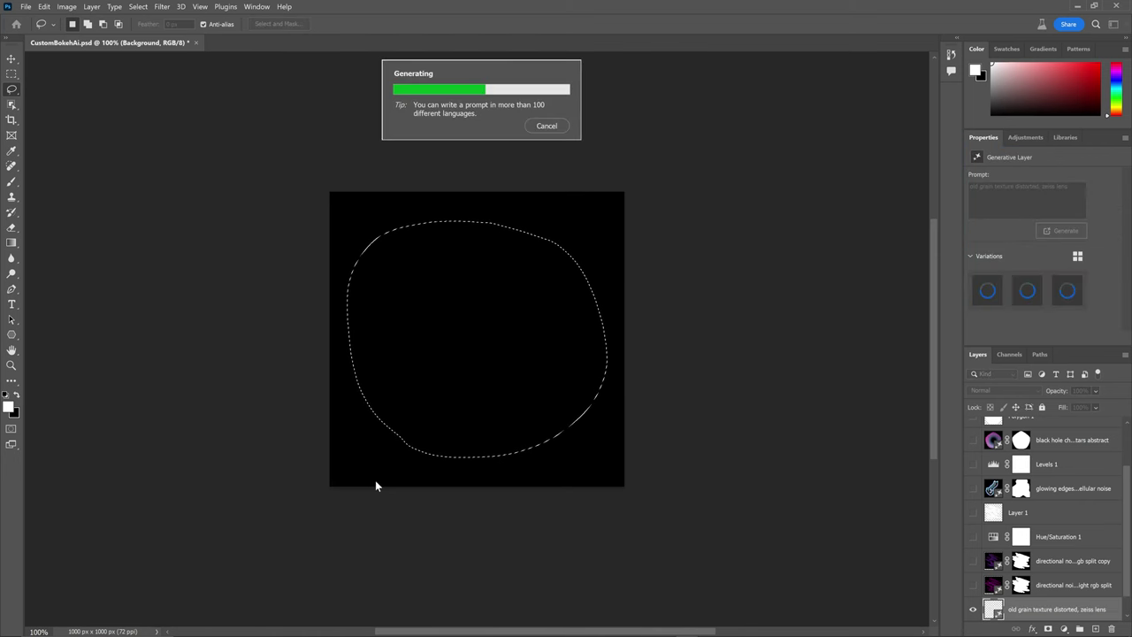
left_click(1027, 290)
left_click(1067, 290)
left_click(987, 290)
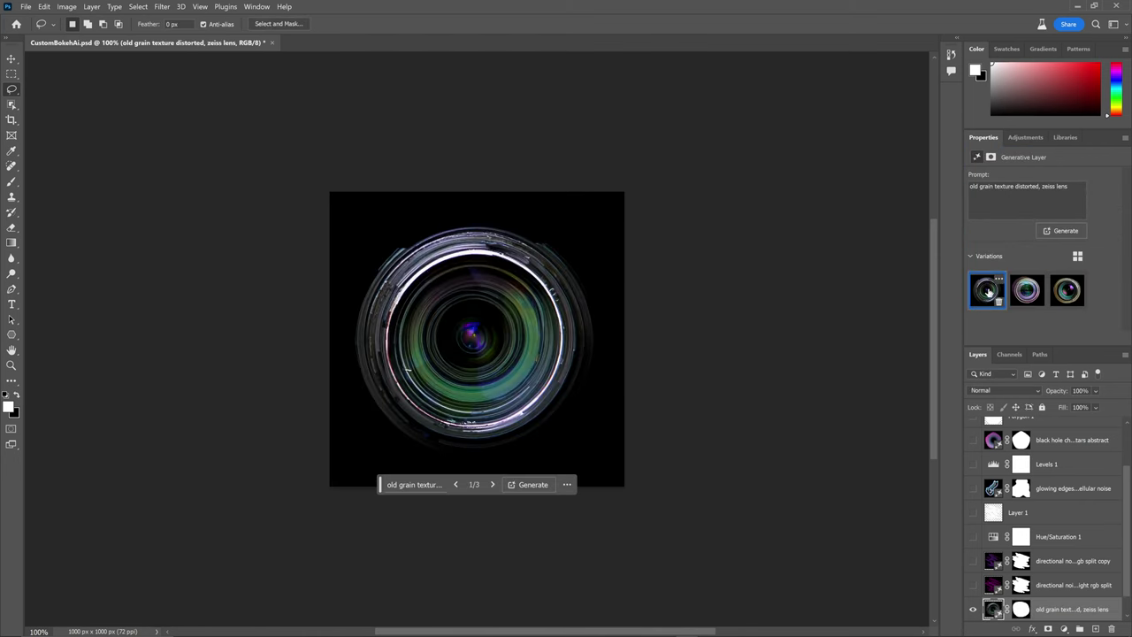
Step: Regenerate with 'abstract glow, highlight edges, blown out', keep the orange-yellow burst, and save
triple_click(1017, 186)
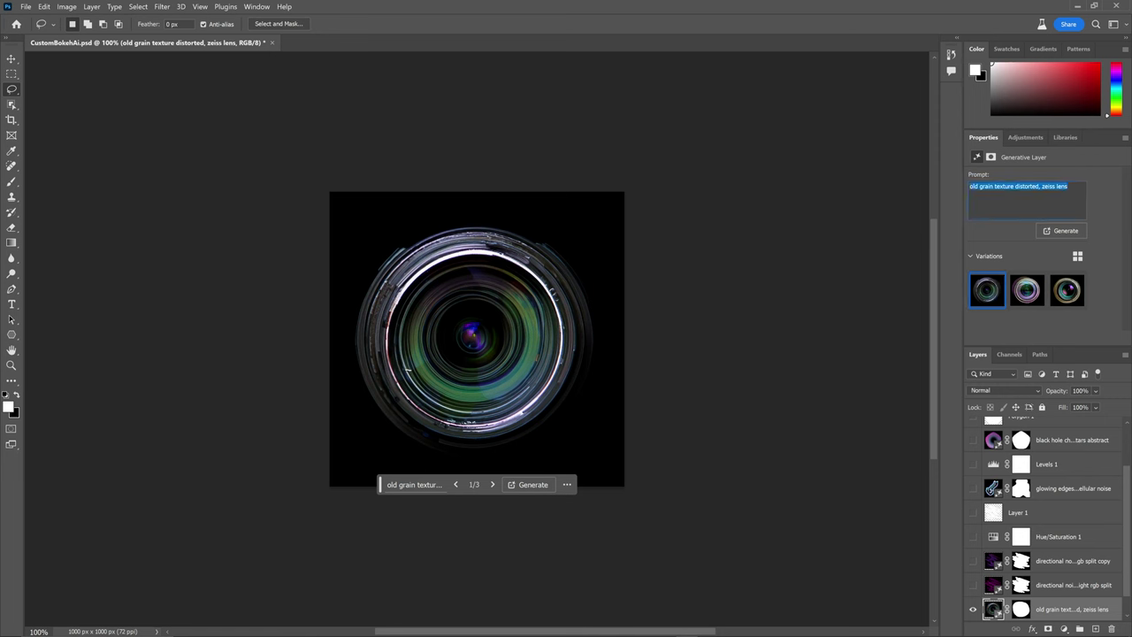
type("abstract glow, highlig")
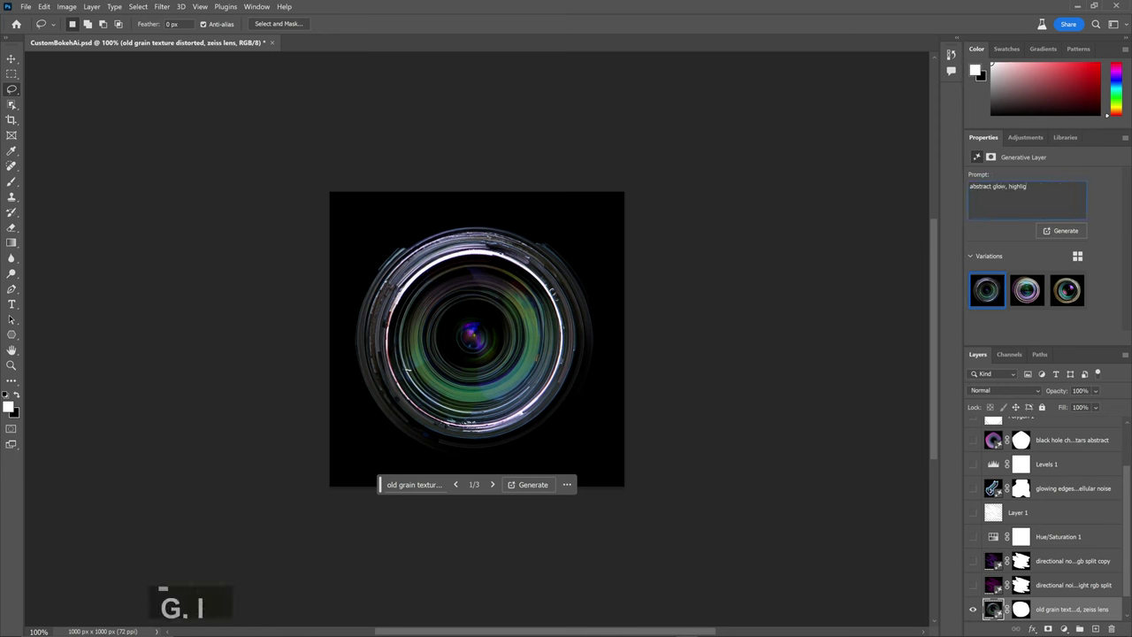
type("ht edges, blown out")
key("Return")
left_click(1066, 290)
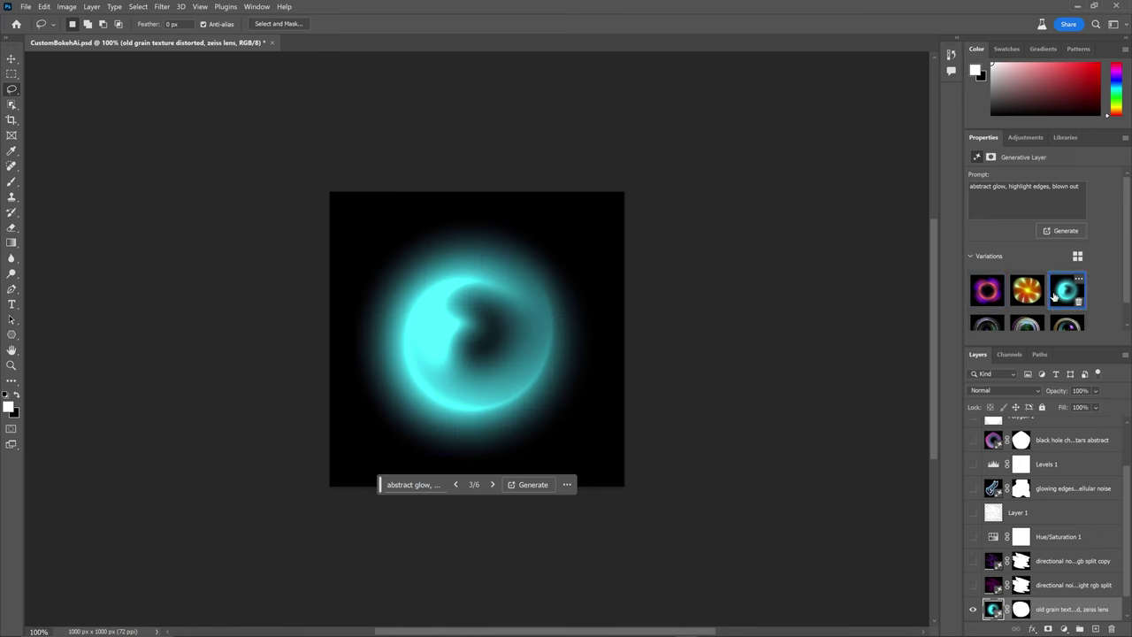
left_click(1026, 290)
key("ctrl+s")
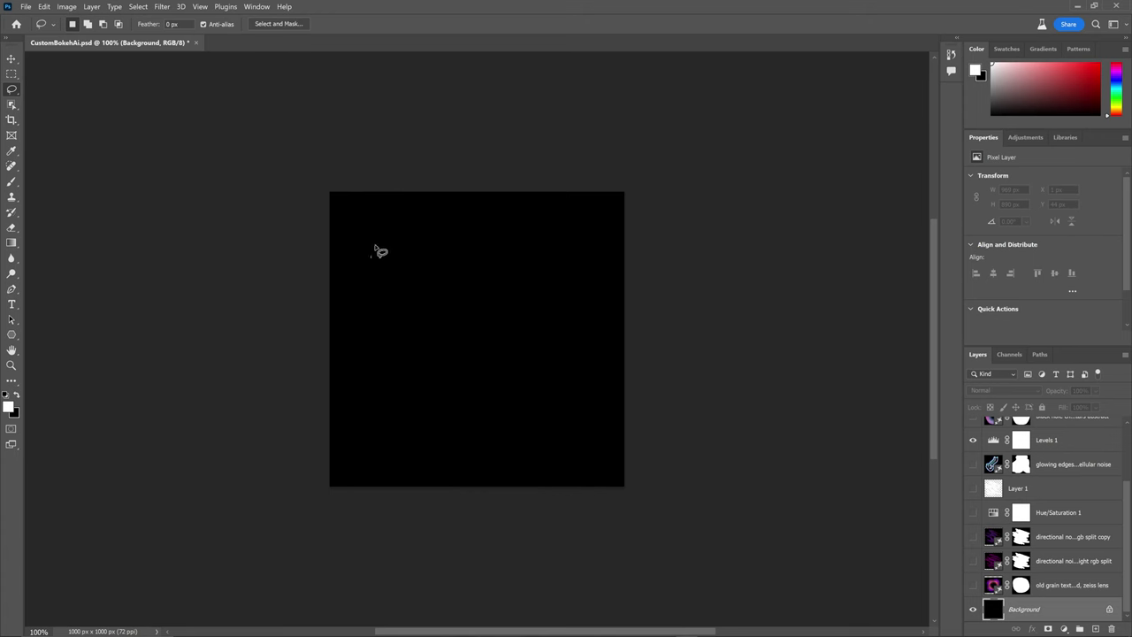
Step: Lasso three blob areas: upper left, upper right and a large one lower centre
left_click_drag(376, 247, 375, 253)
left_click_drag(509, 340, 513, 349, "shift")
mouse_move(532, 425)
left_mouse_down("shift")
mouse_move(516, 477)
mouse_move(434, 463)
left_mouse_up("shift")
Step: Fill the three blobs with 'abstract bokeh, light leak, fireflies', keep variation 1, and commit
left_click(138, 6)
mouse_move(147, 174)
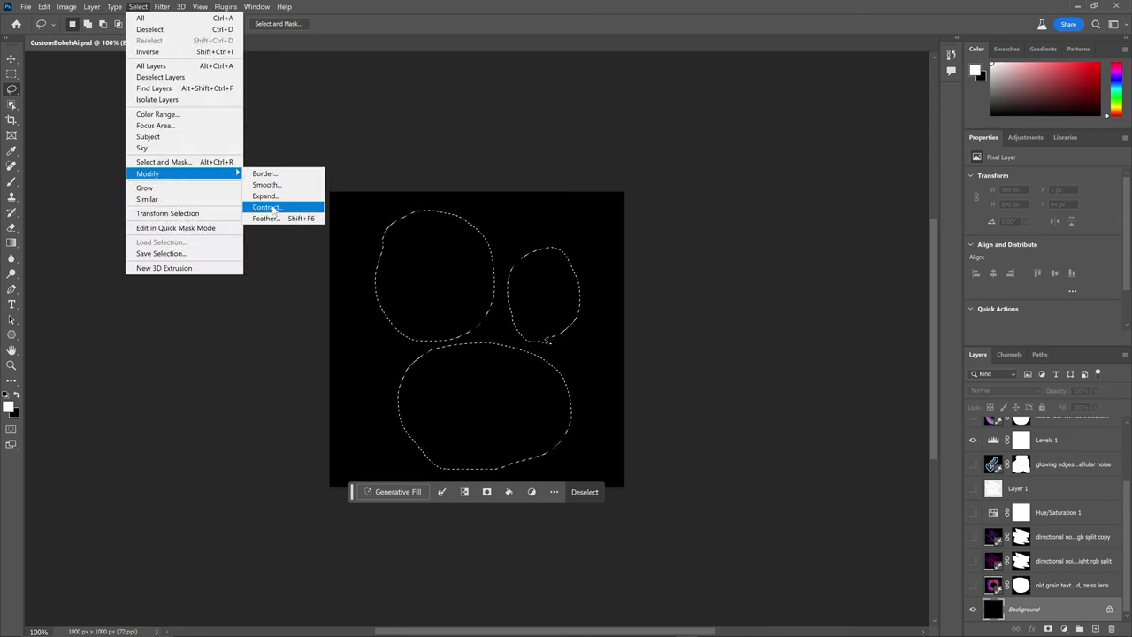
left_click(409, 488)
type("abstract bokeh")
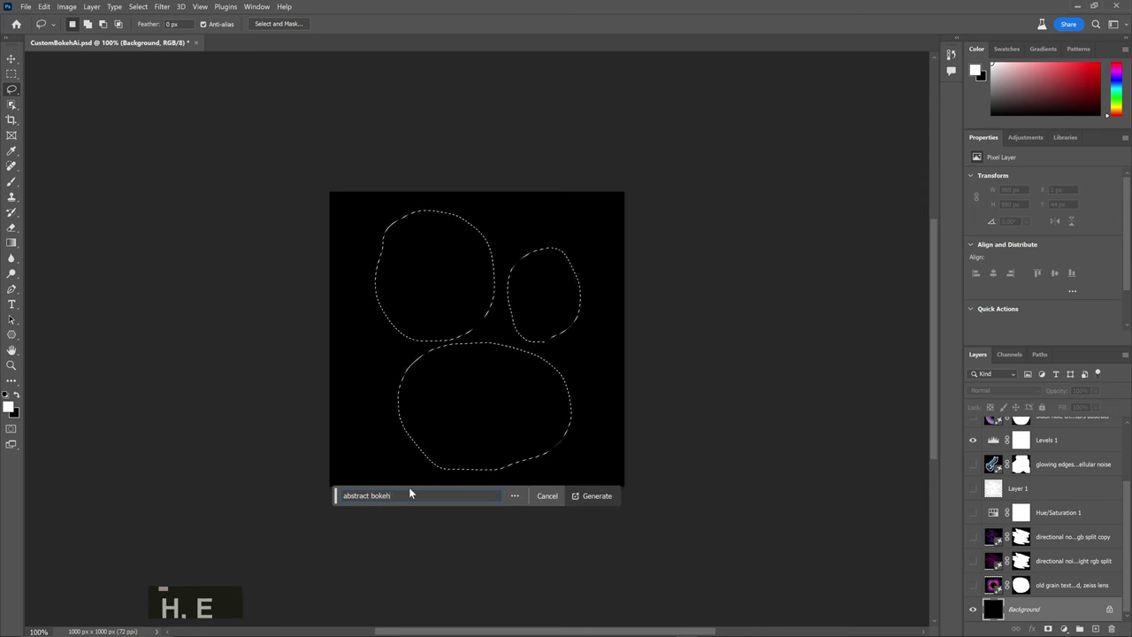
type(", light leak, fireflies")
key("Return")
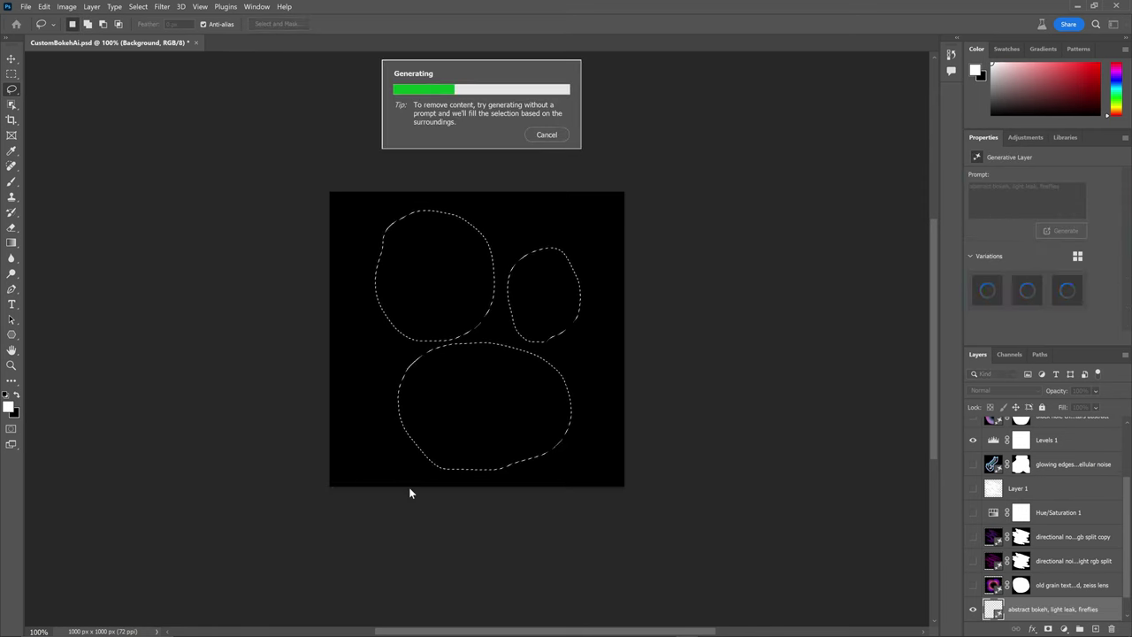
left_click(1027, 290)
left_click(1067, 290)
left_click(989, 293)
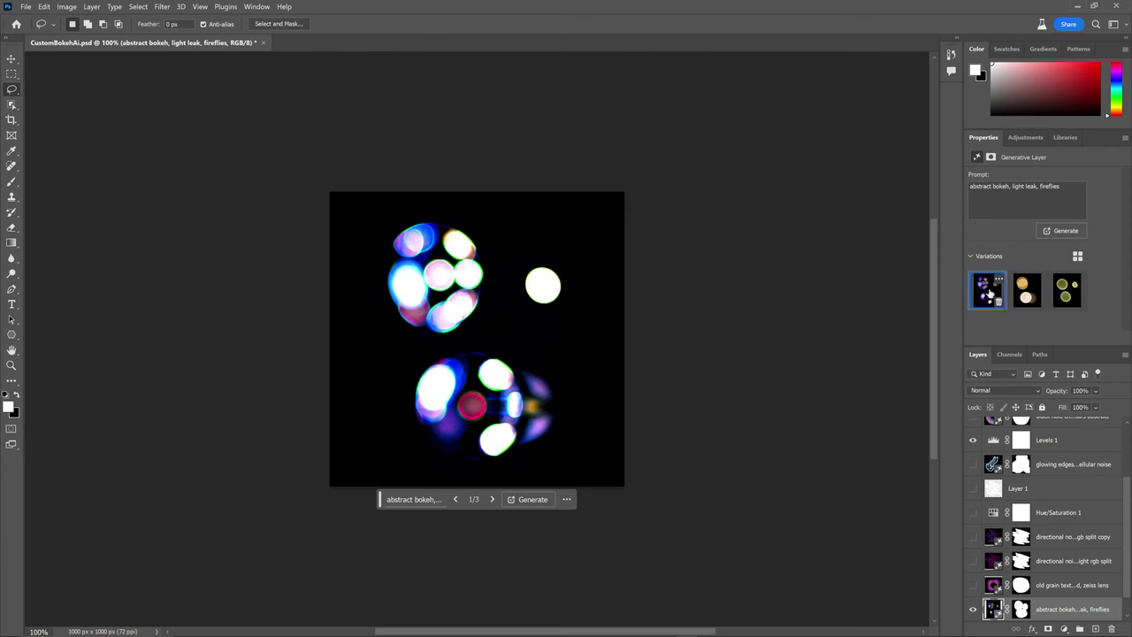
key("ctrl+t")
key("Return")
key("Escape")
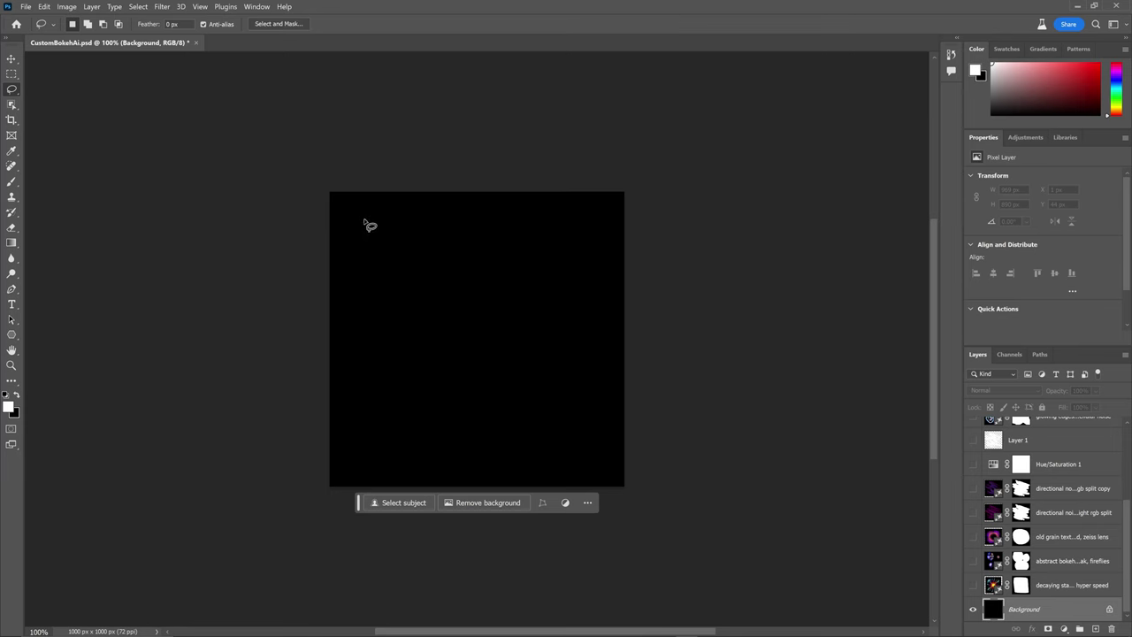
Step: Lasso a rough square, fill it with 'dusty texture overlay distorted', and paint a soft white glow
left_click_drag(367, 222, 361, 223)
left_click(138, 6)
left_click(392, 475)
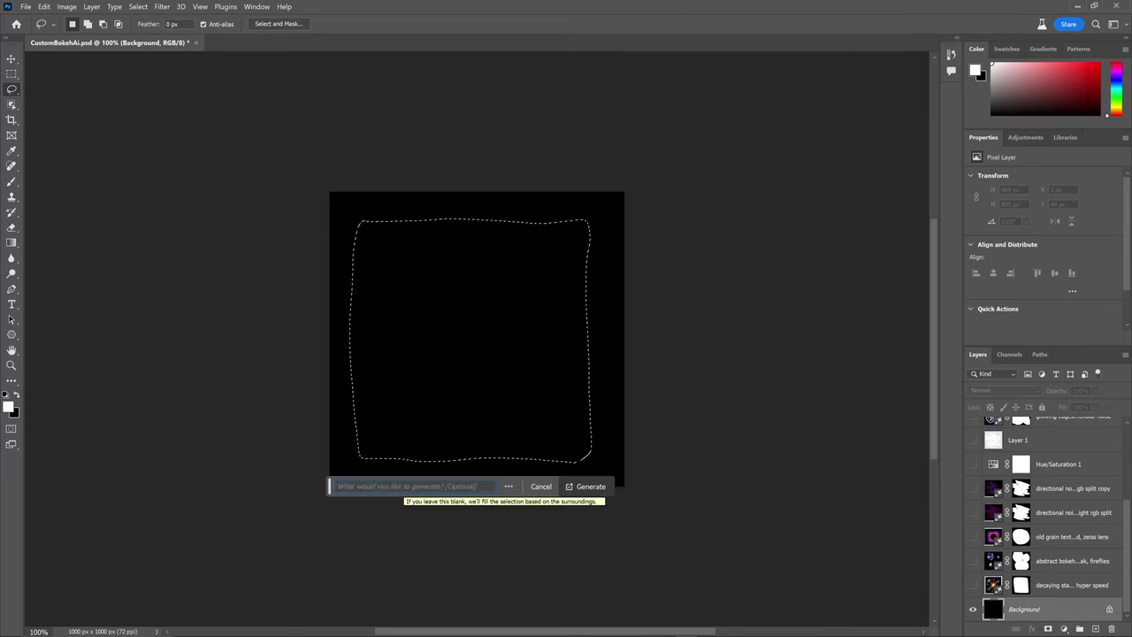
type("dusty texture overlay distorted")
key("Return")
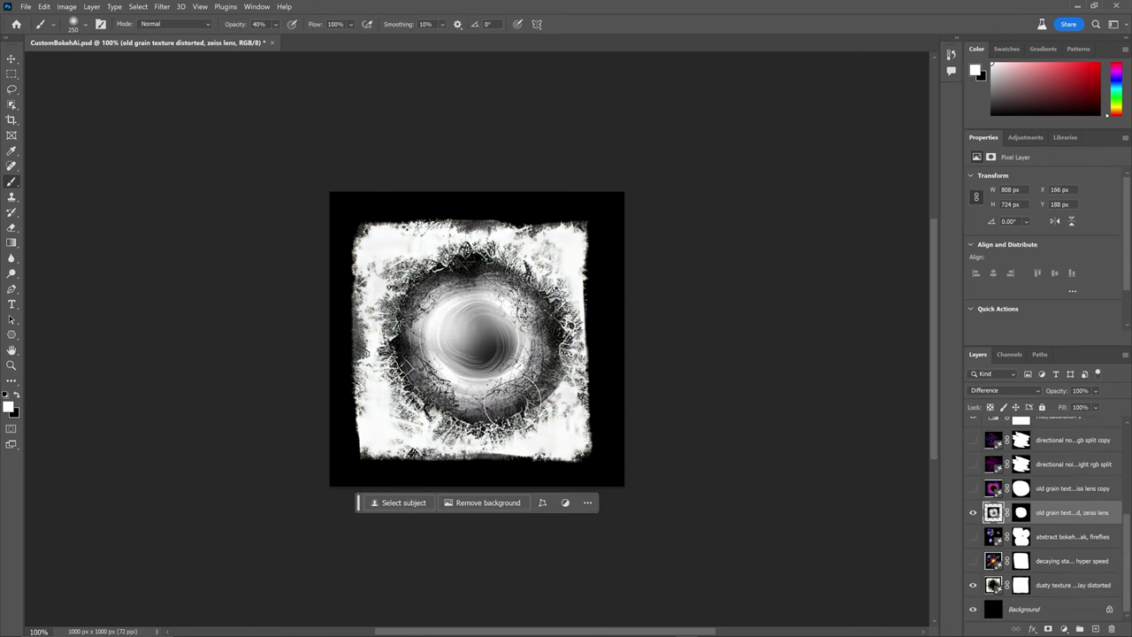
left_click_drag(636, 430, 598, 395)
key("x")
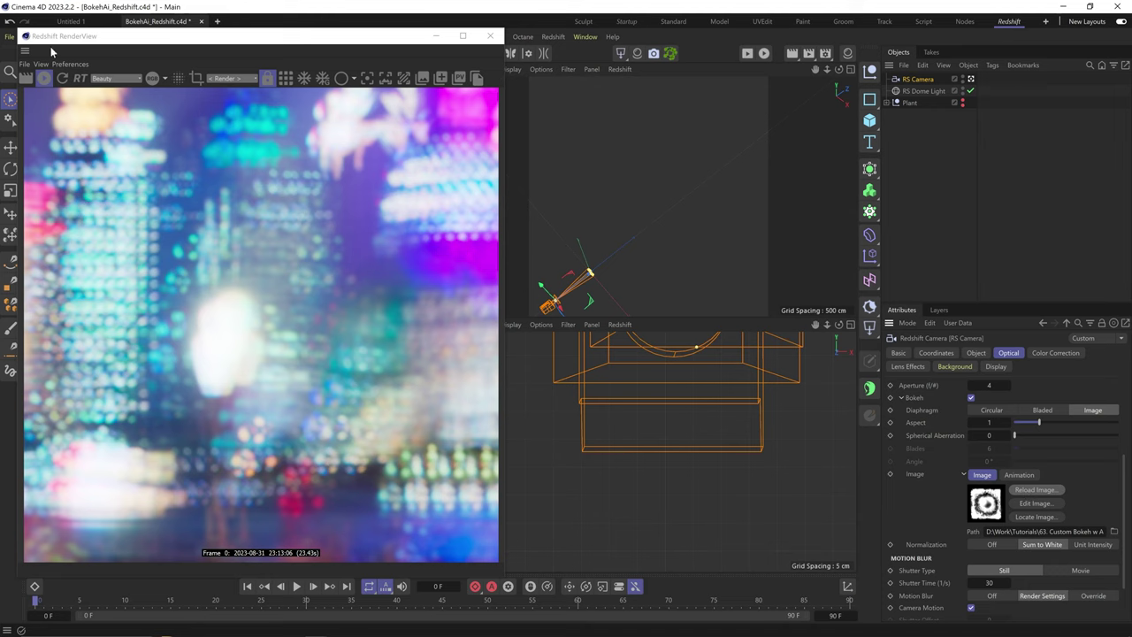
Step: Reload the camera's Bokeh Image so the render shows grainy, dust-textured bokeh from the updated image
left_click(1056, 491)
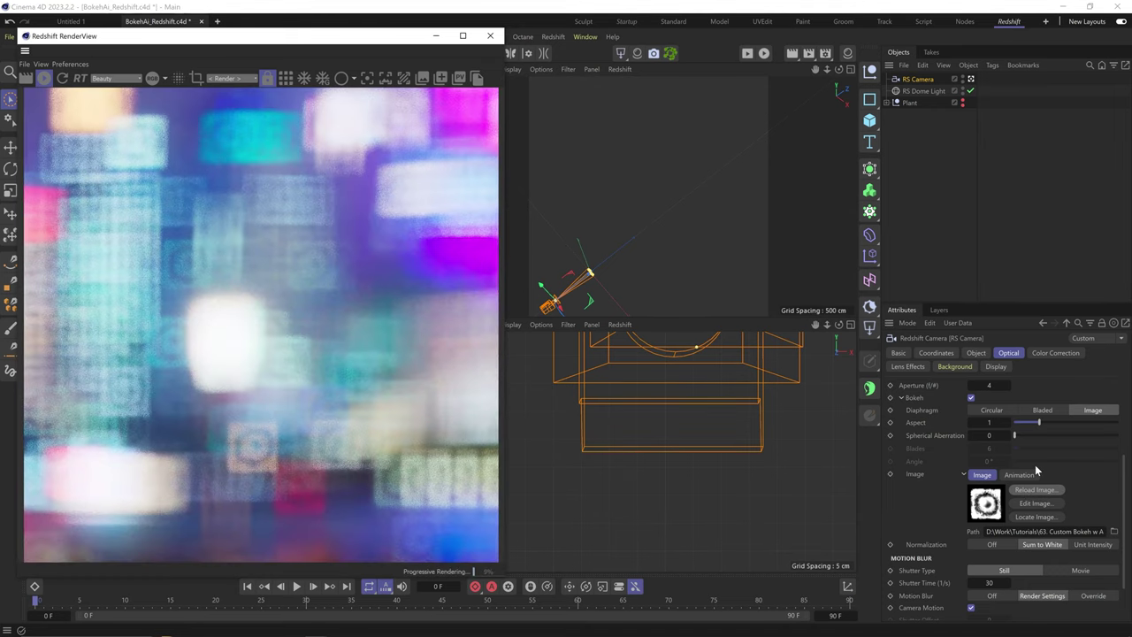